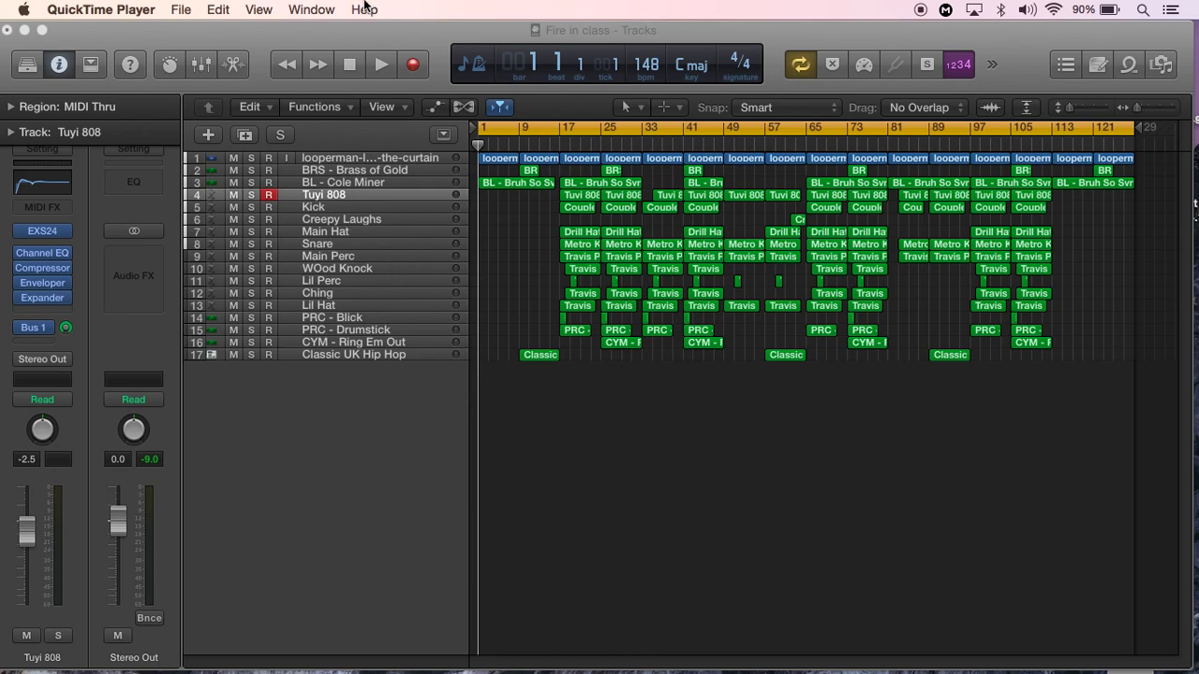
Bring the 'Fire in class' Logic Pro X project to the front, in place of QuickTime Player
click(393, 28)
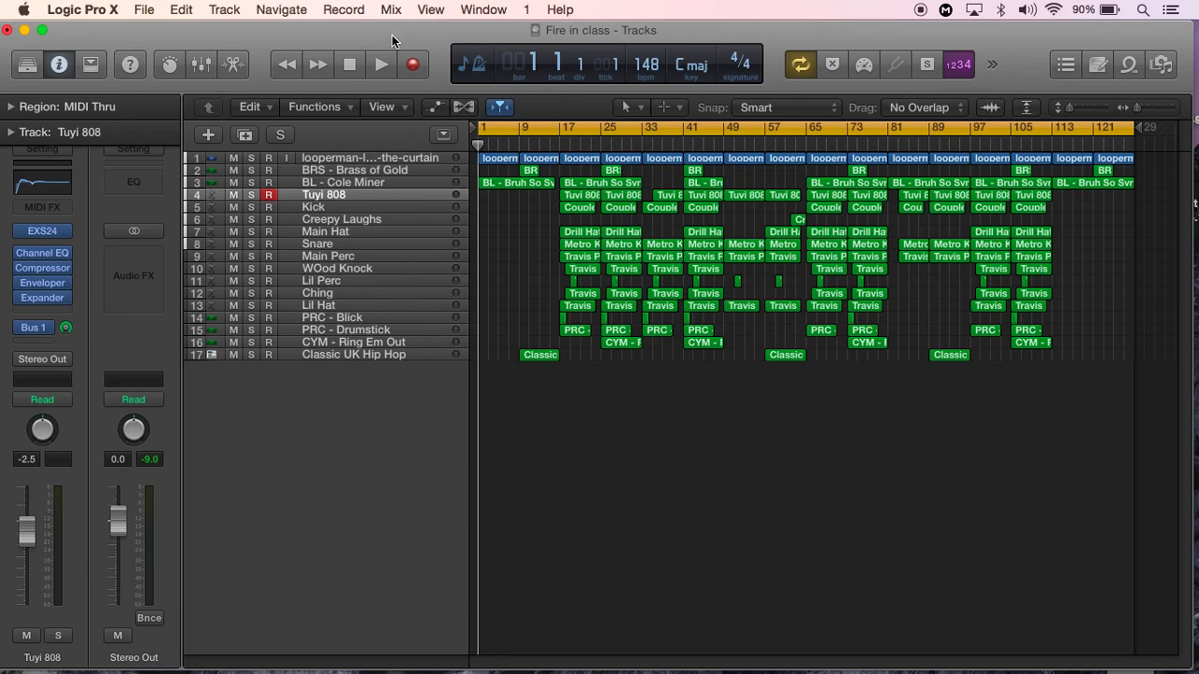
key(space)
key(XF86AudioRaiseVolume)
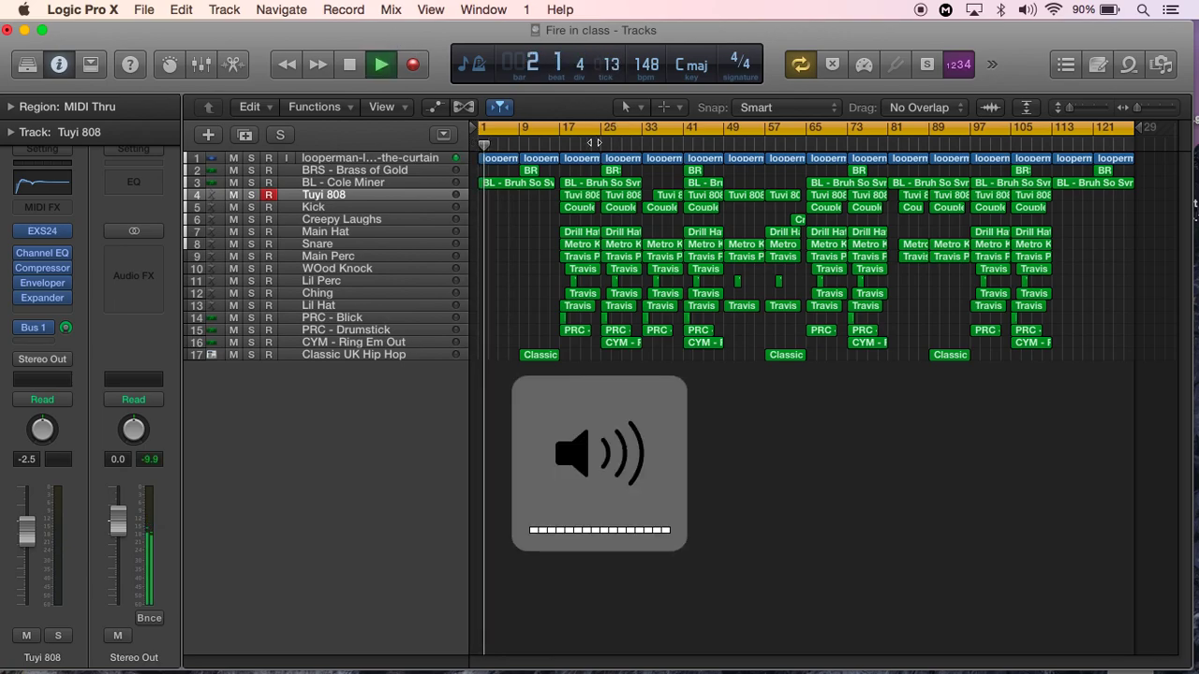
click(558, 143)
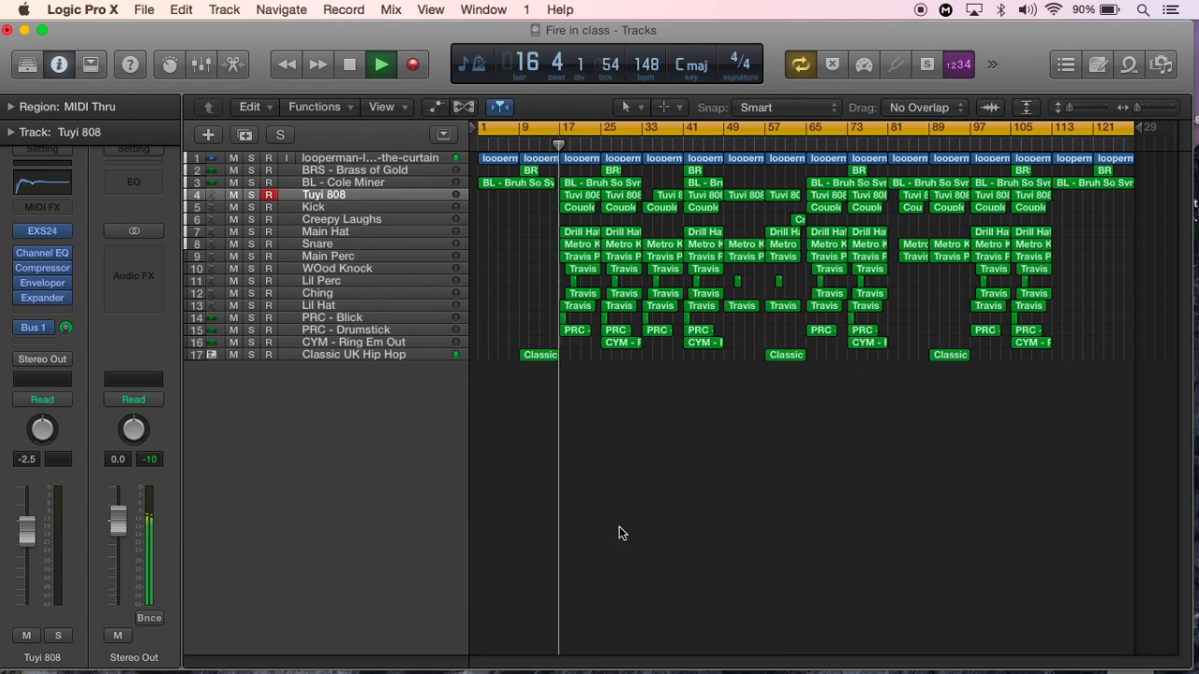
key(XF86AudioRaiseVolume)
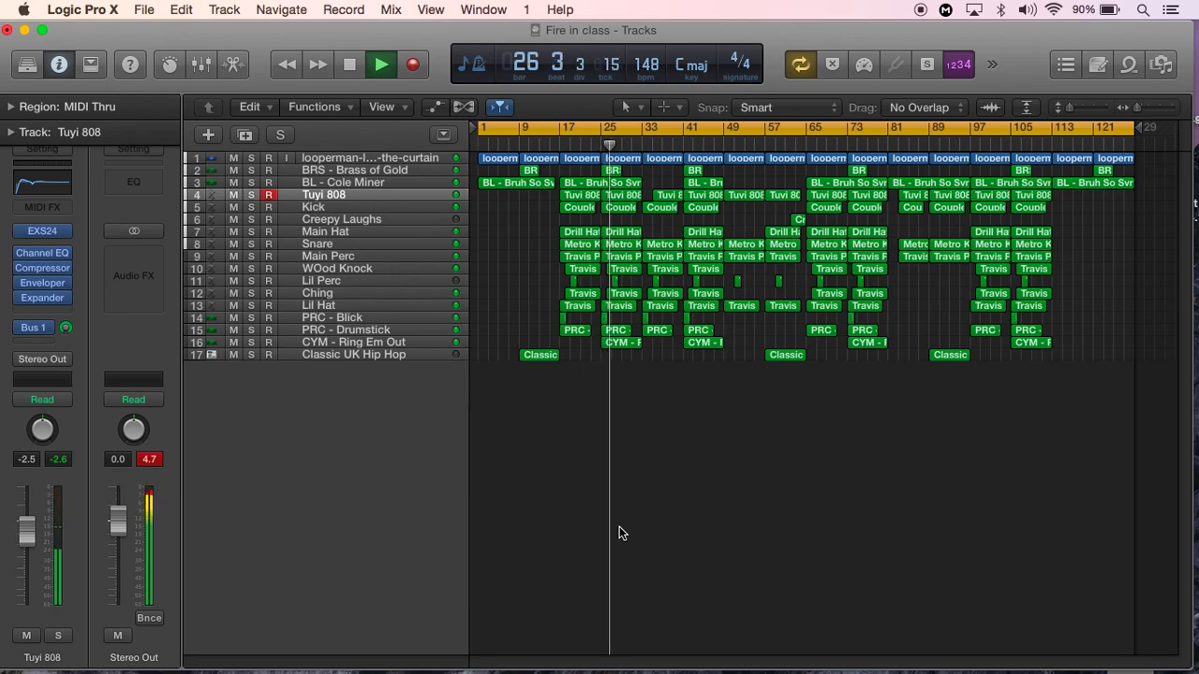
key(space)
click(348, 68)
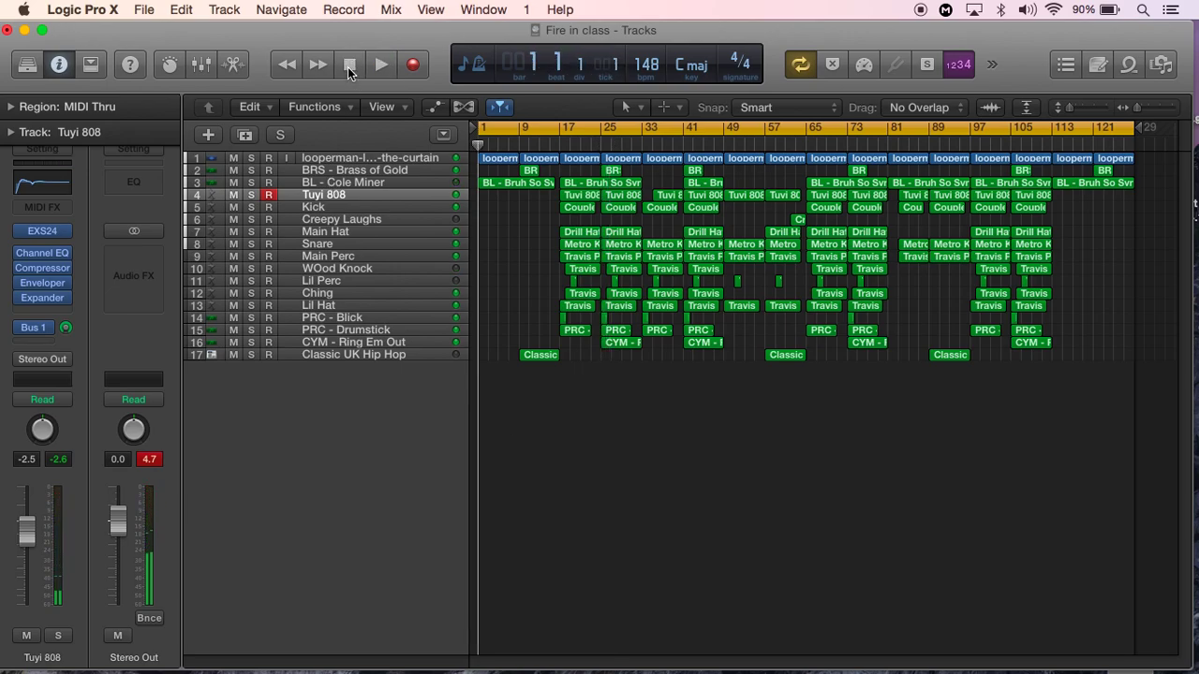
click(799, 74)
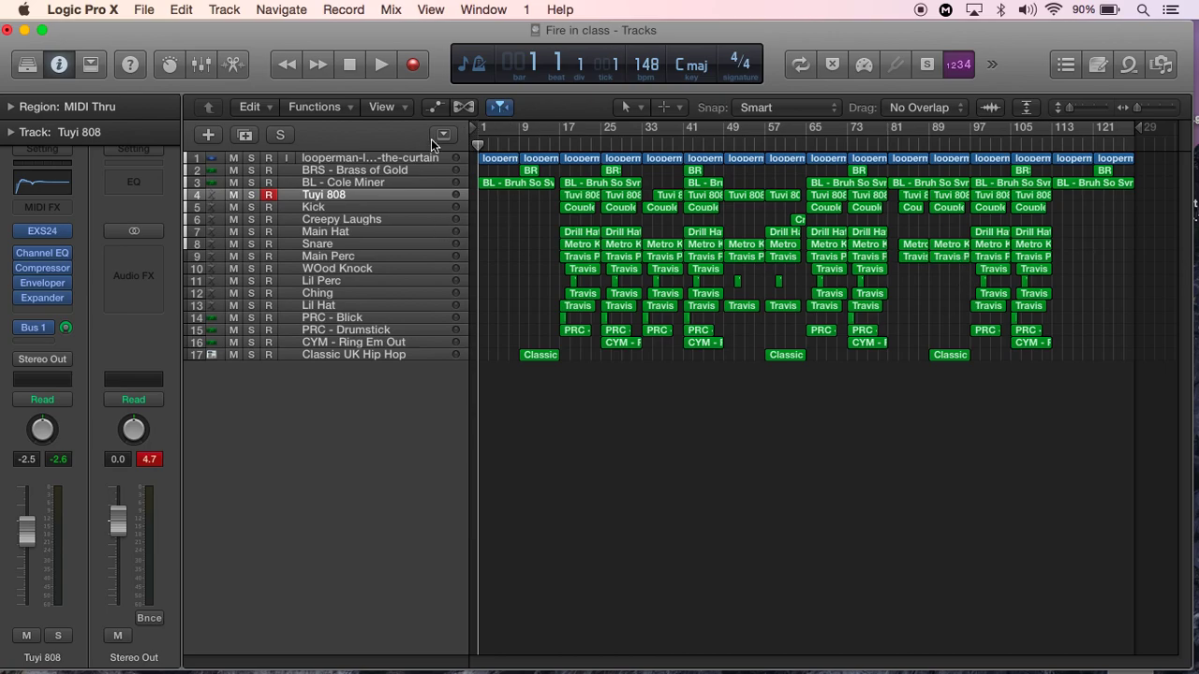
click(414, 158)
click(526, 246)
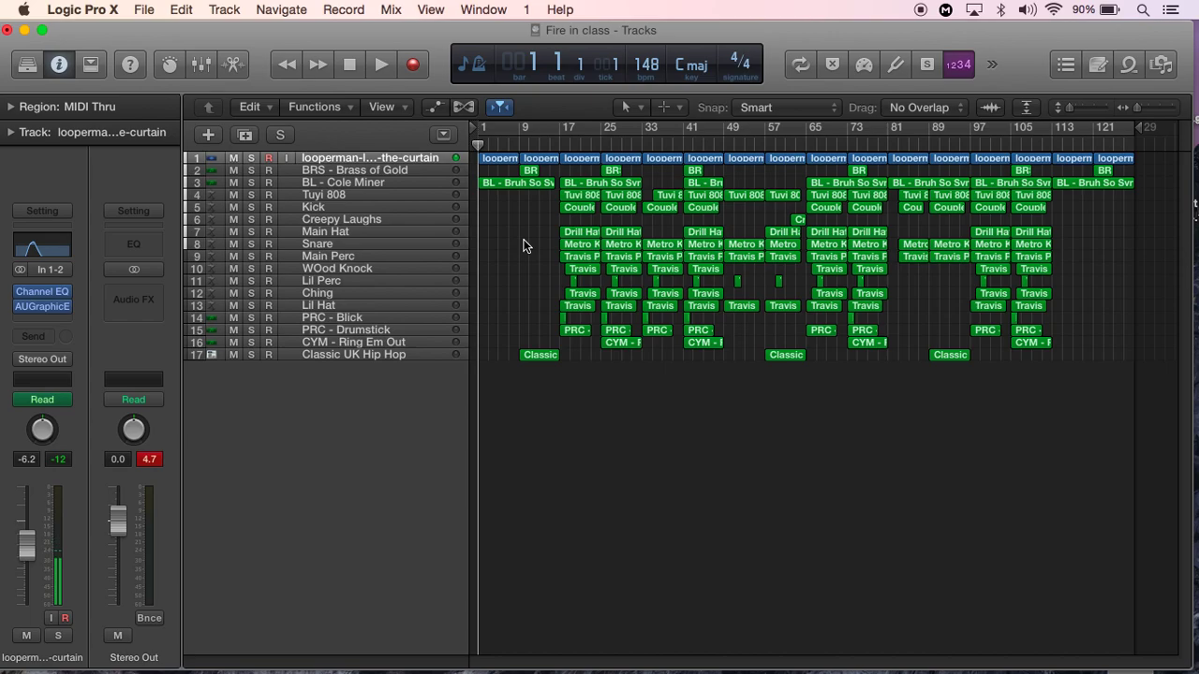
click(799, 66)
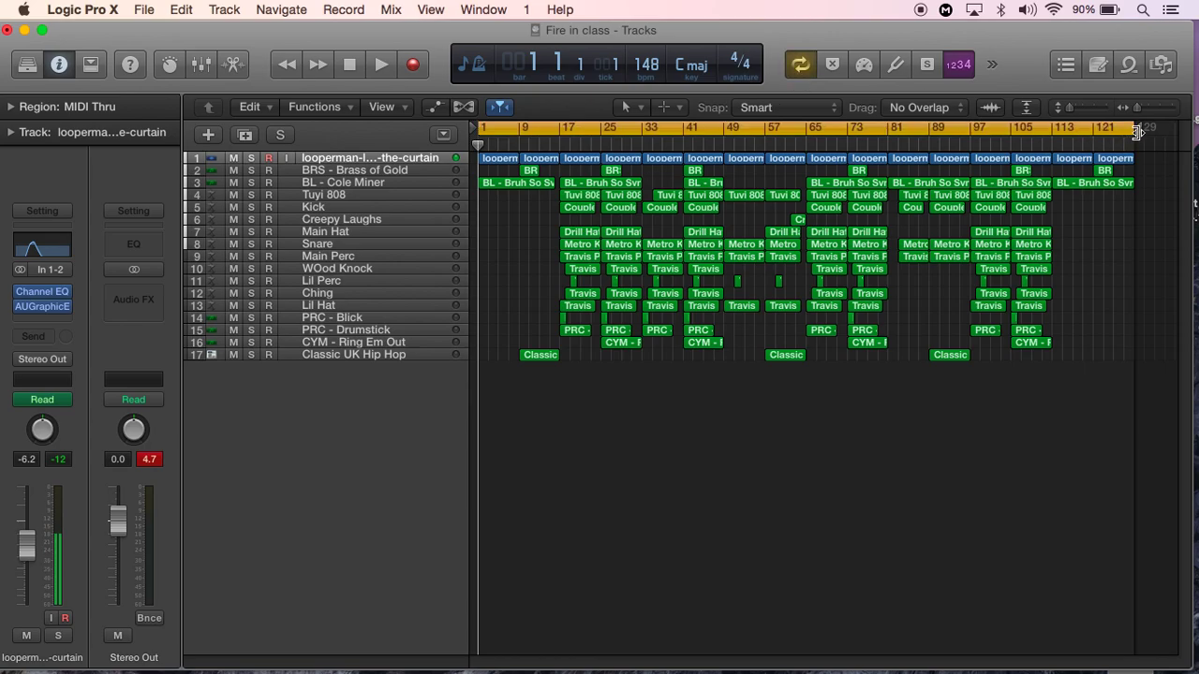
click(803, 66)
click(803, 66)
drag(1132, 138, 1135, 180)
click(431, 106)
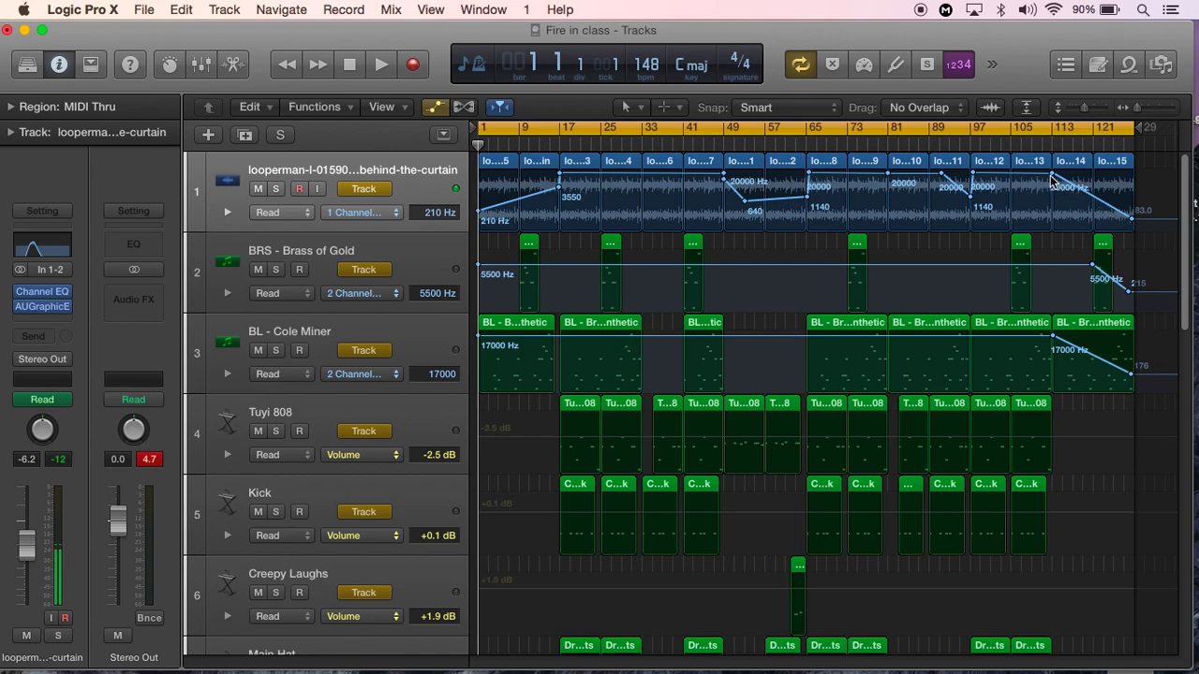
click(387, 210)
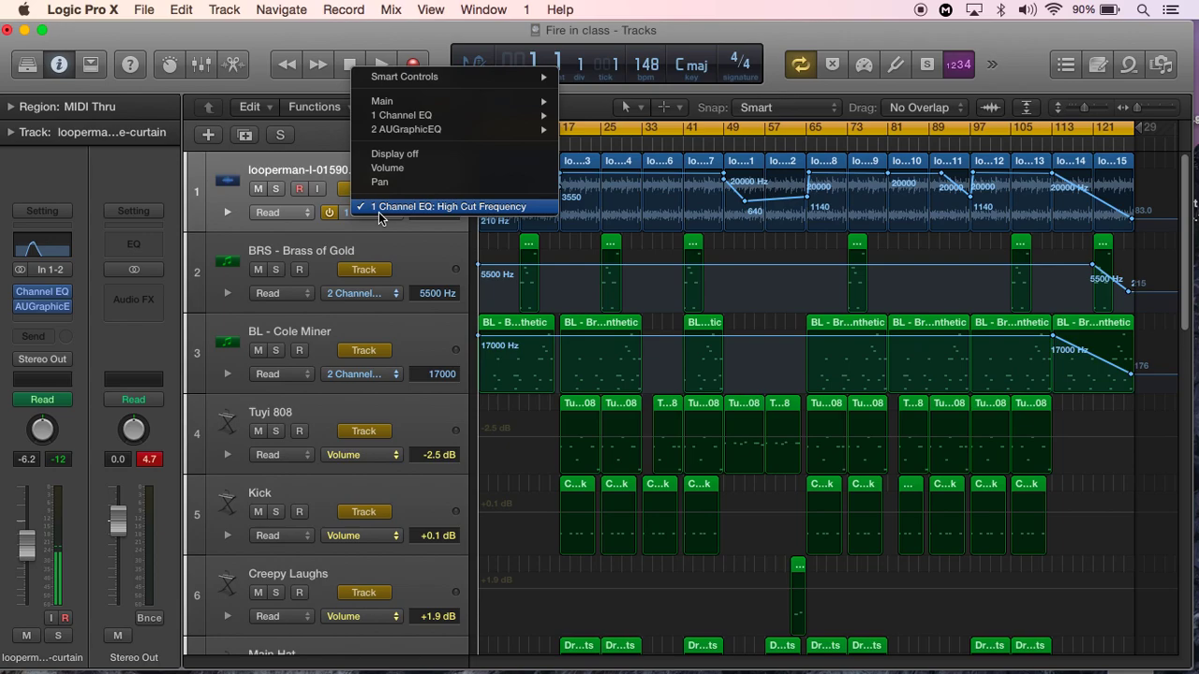
click(425, 32)
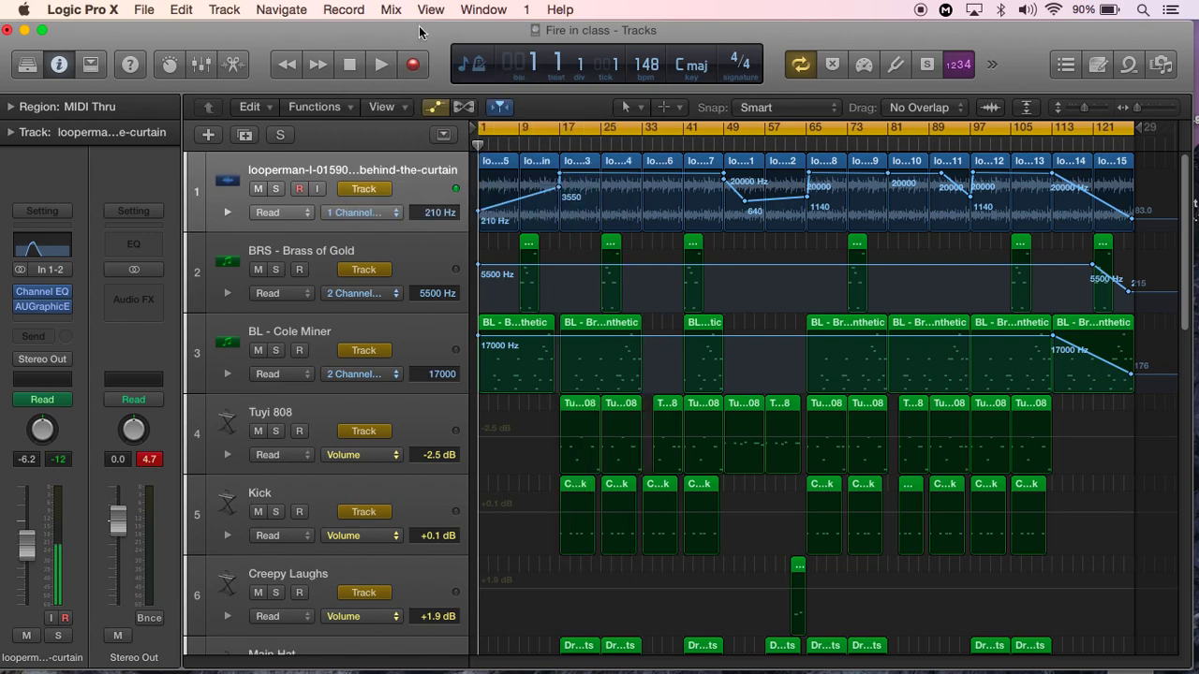
click(434, 106)
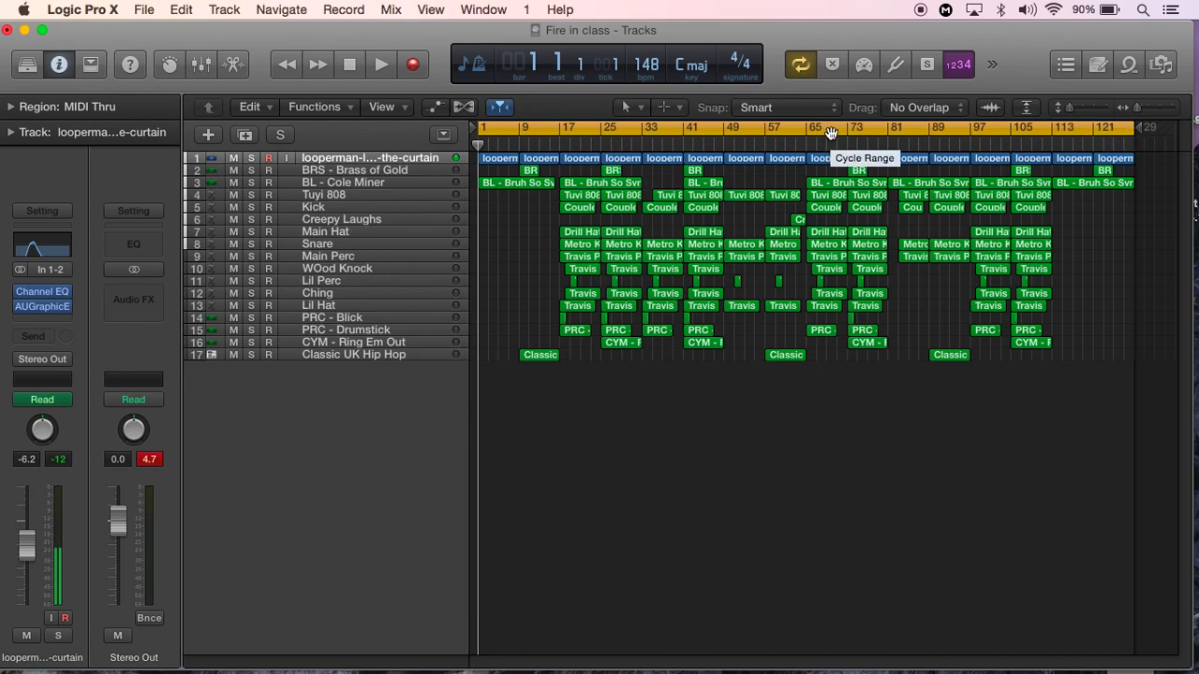
Set the project bounce to PCM-only 16-bit 44100 Wave output, dropping MP3, and confirm
click(145, 9)
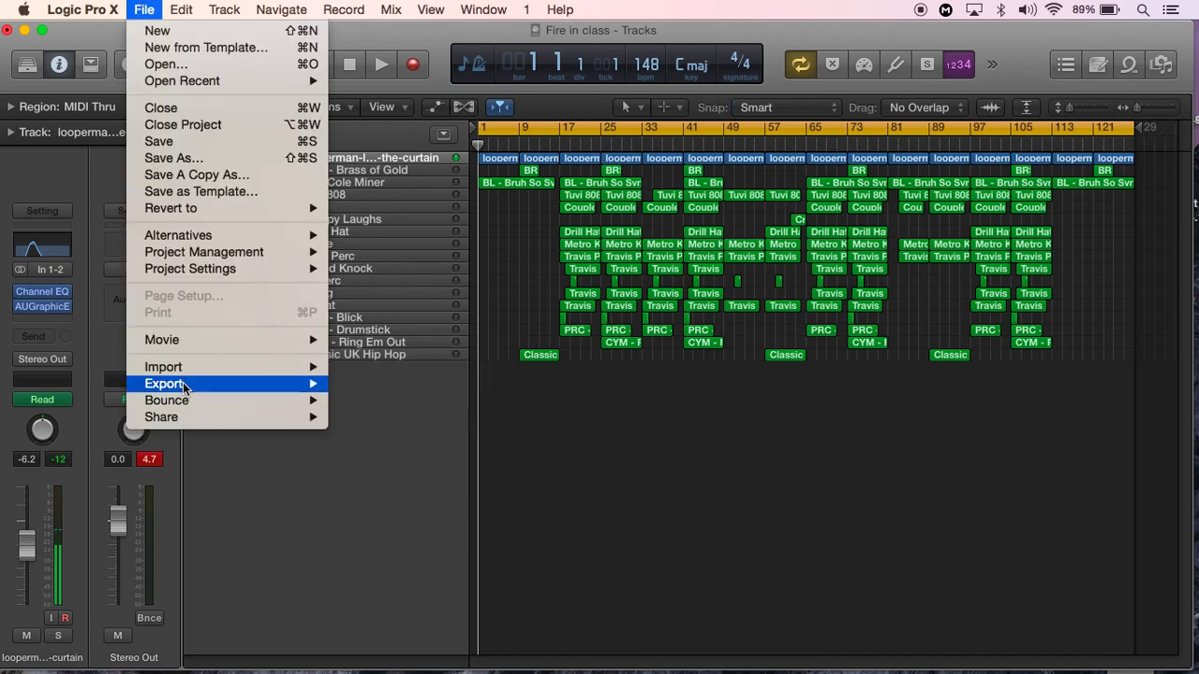
mouse_move(182, 405)
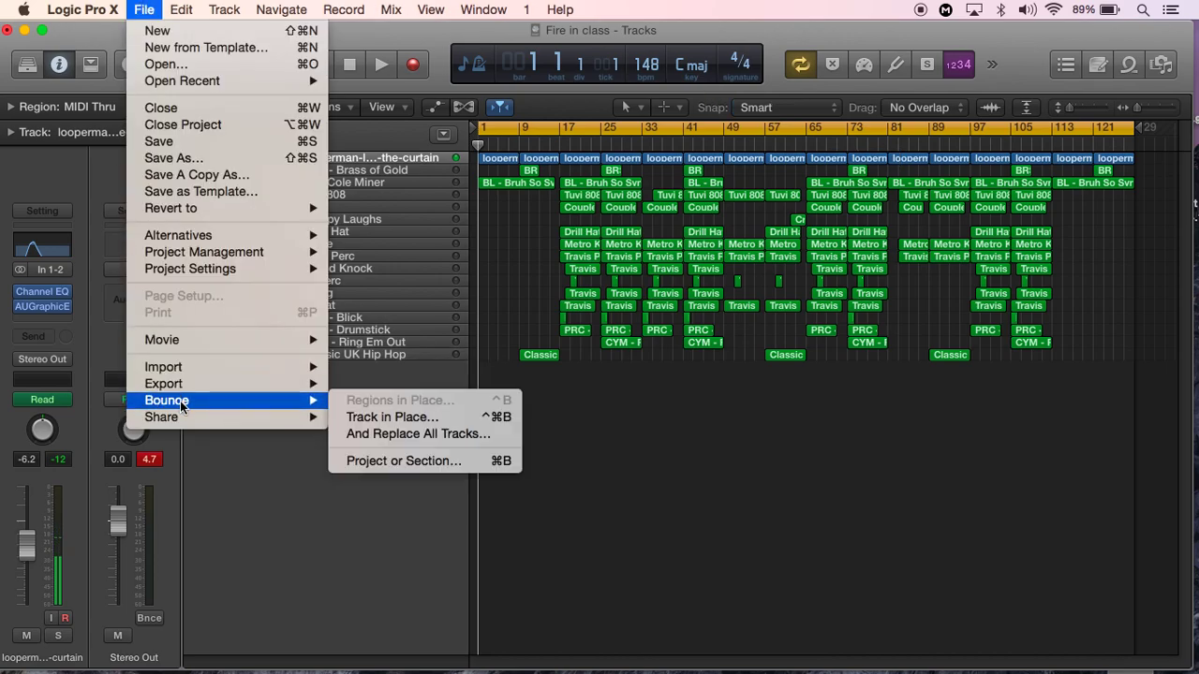
click(386, 461)
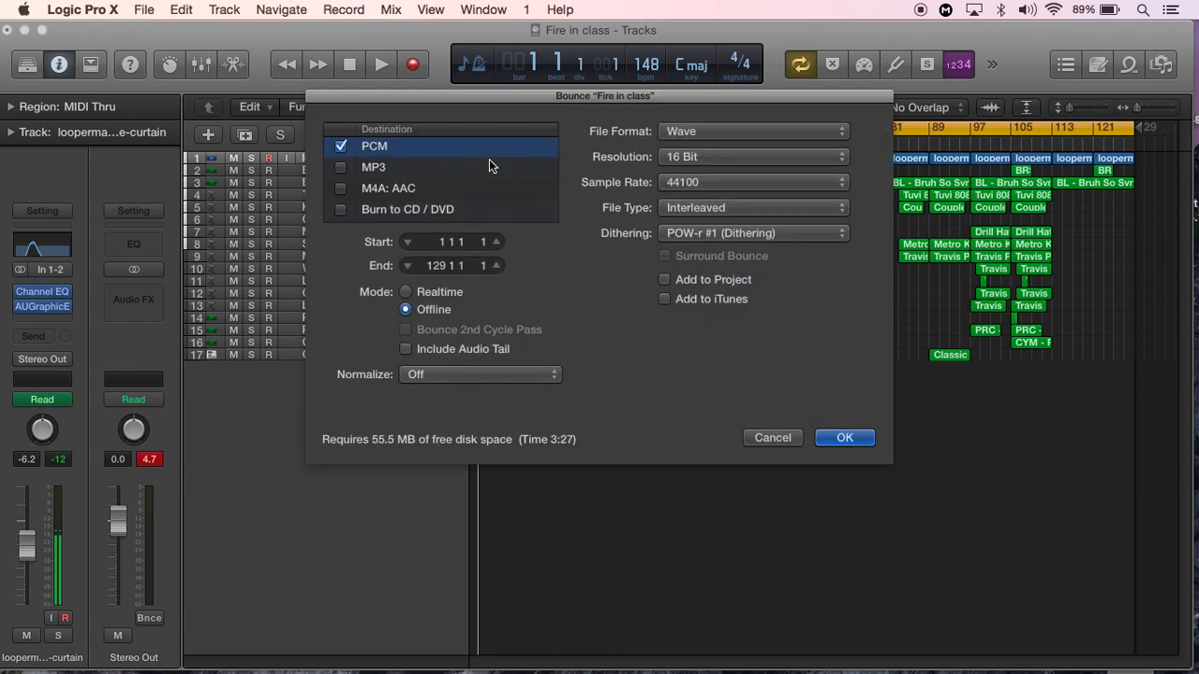
click(379, 170)
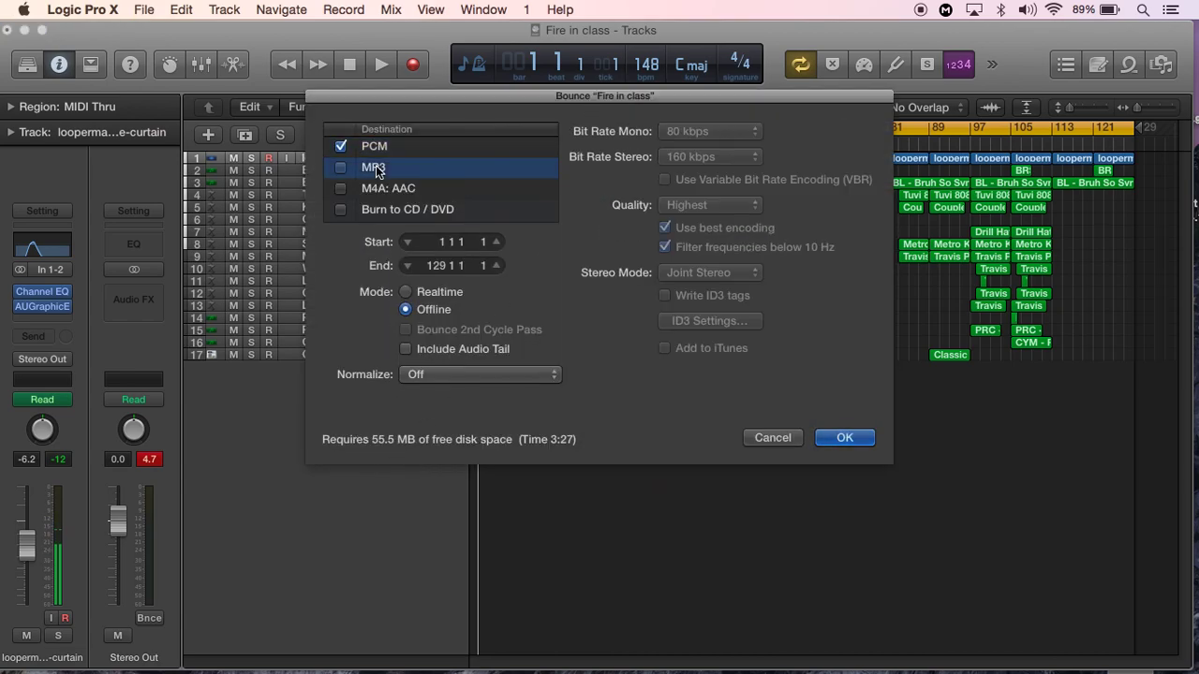
click(342, 169)
click(341, 146)
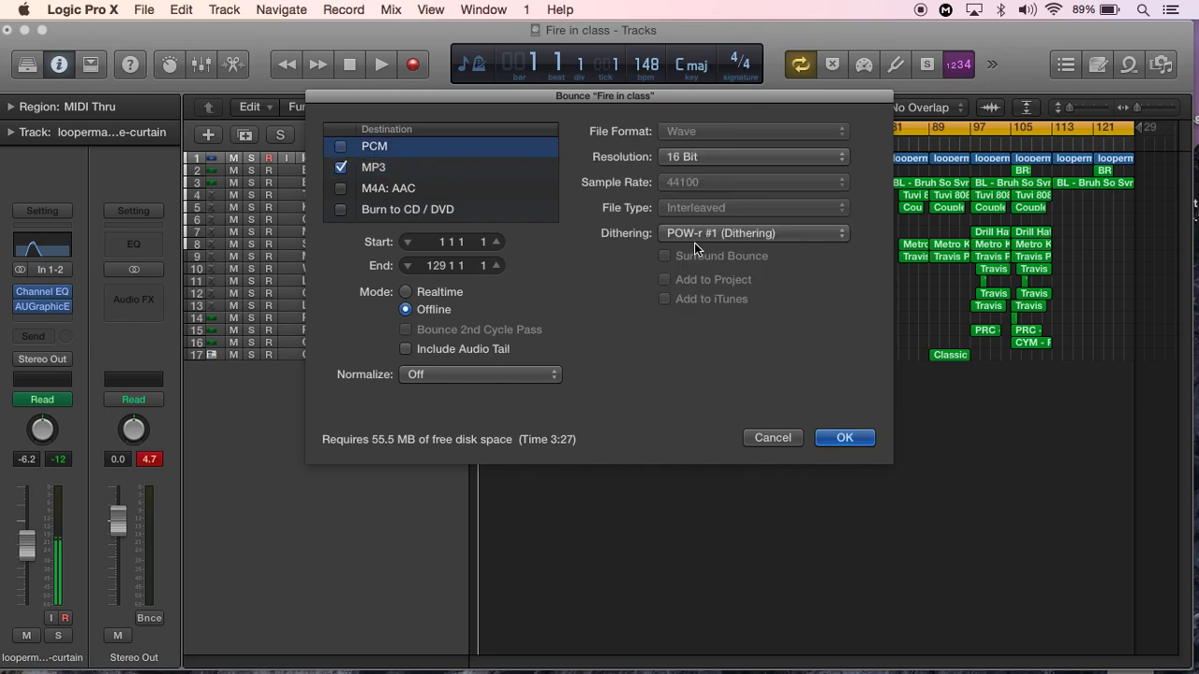
click(459, 169)
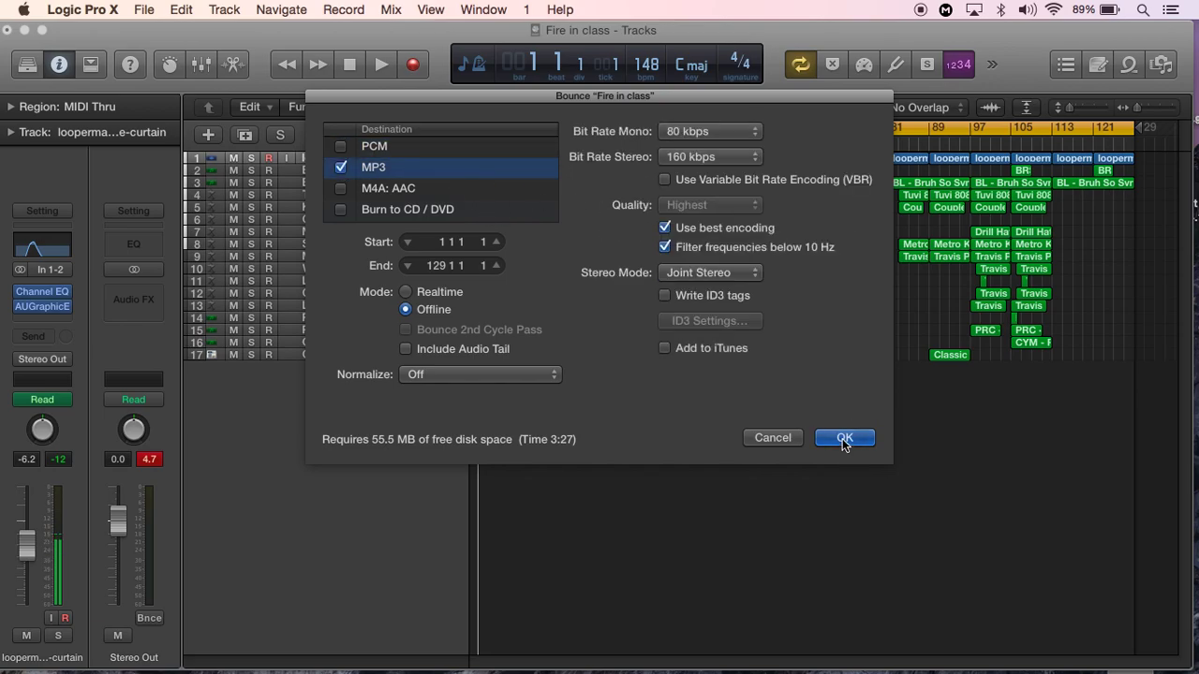
click(343, 147)
click(342, 168)
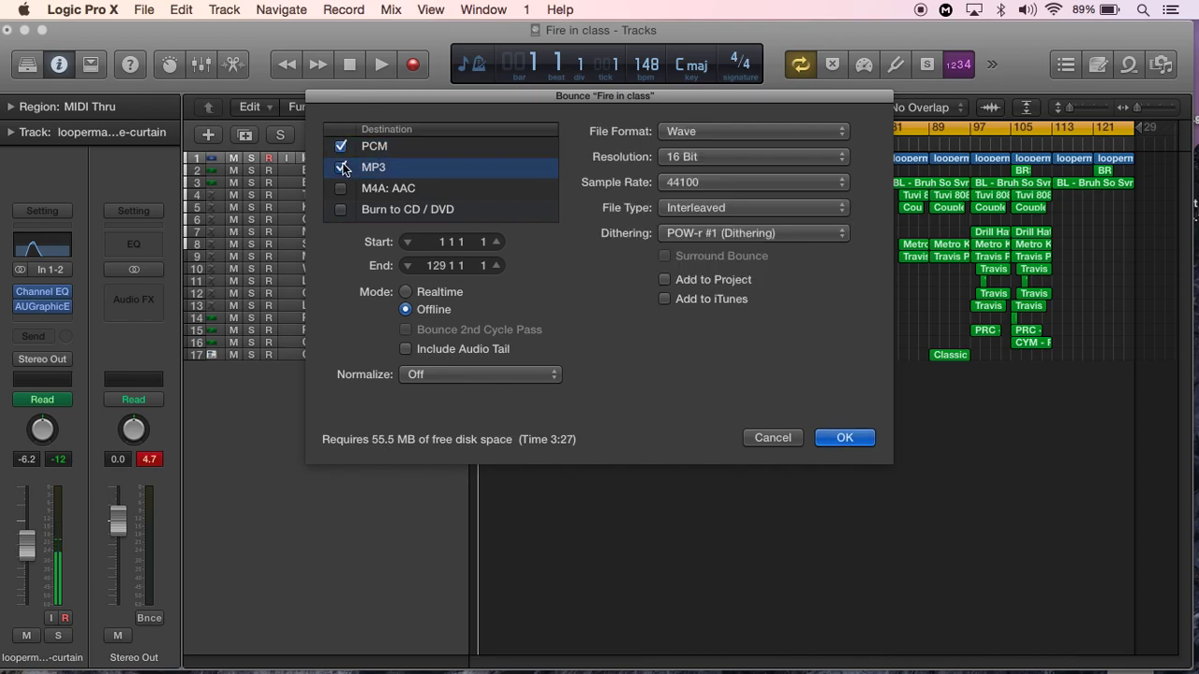
click(390, 152)
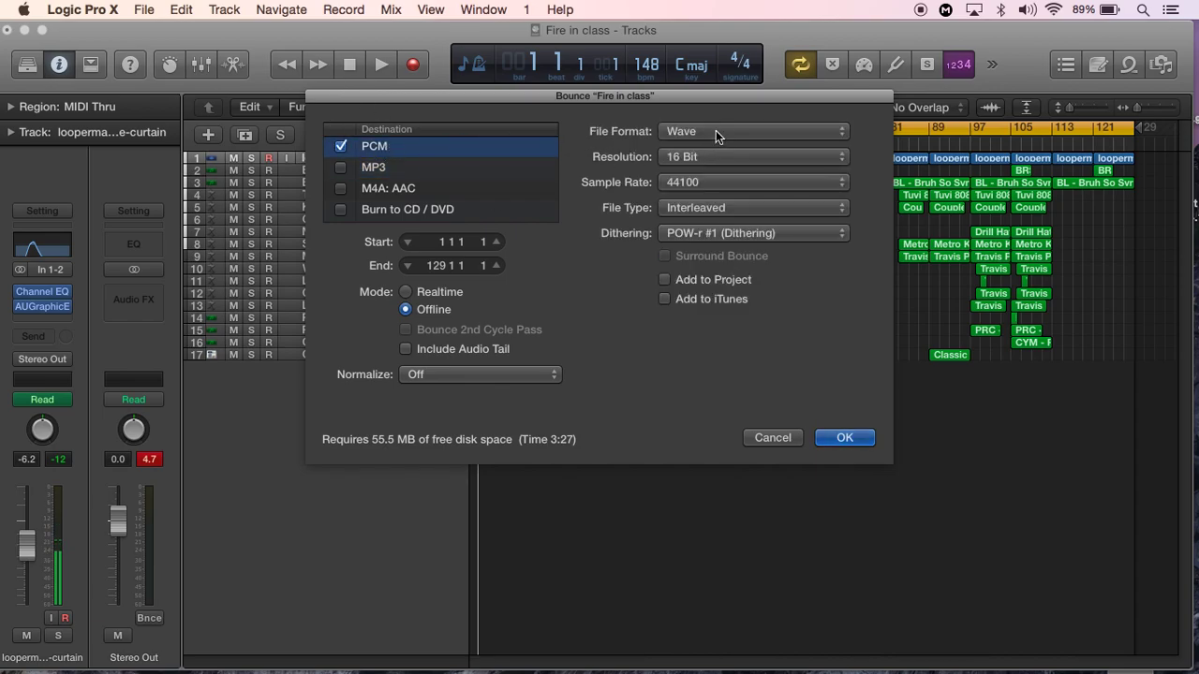
click(848, 439)
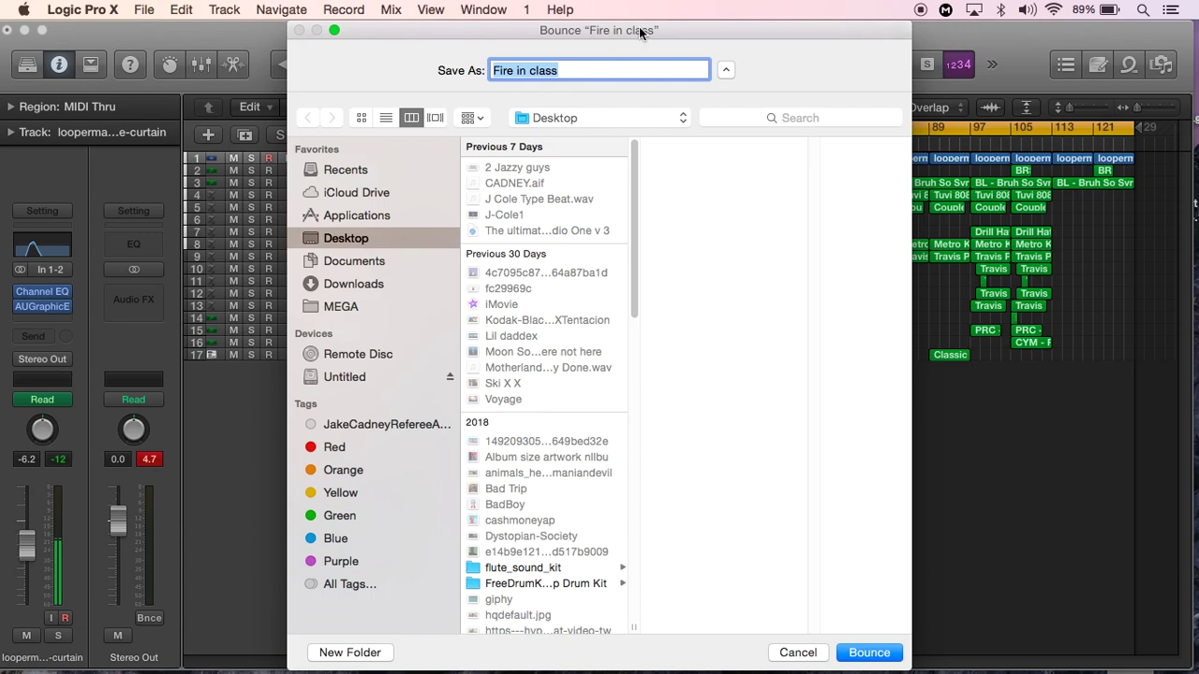
Bounce the beat as 'Fire in class' to the Desktop
drag(643, 32, 635, 6)
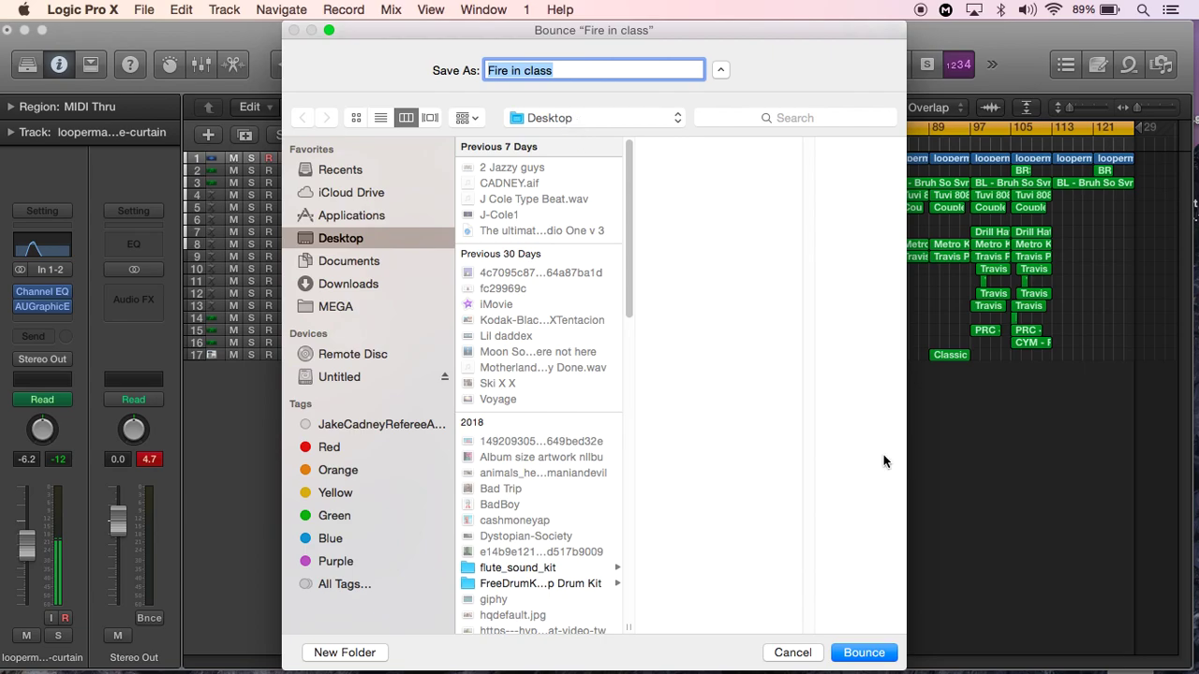
click(851, 653)
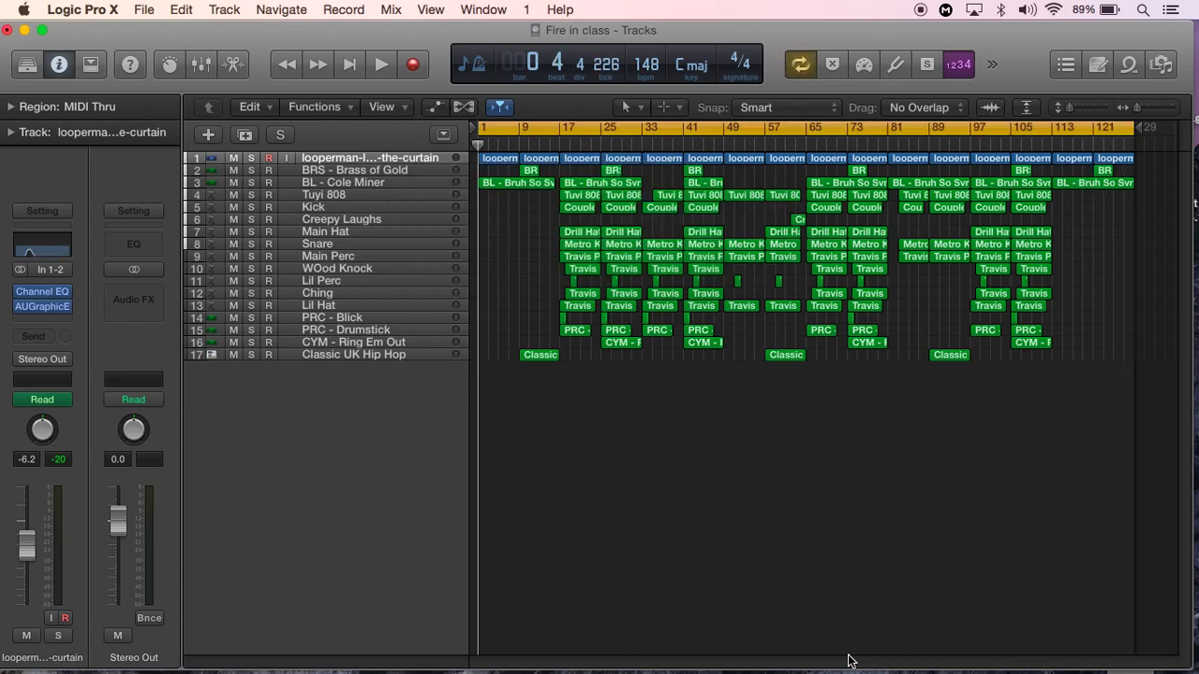
Reveal the desktop, play Fire in class.wav with the volume raised, then stop it
click(24, 30)
click(364, 108)
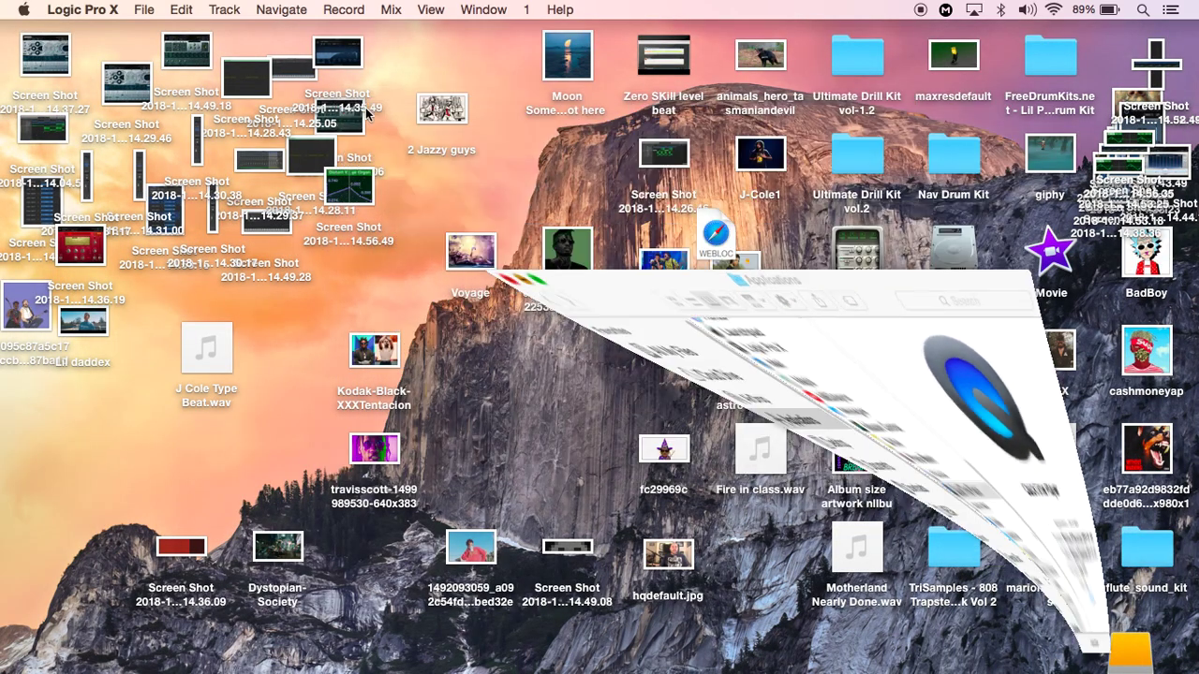
click(762, 454)
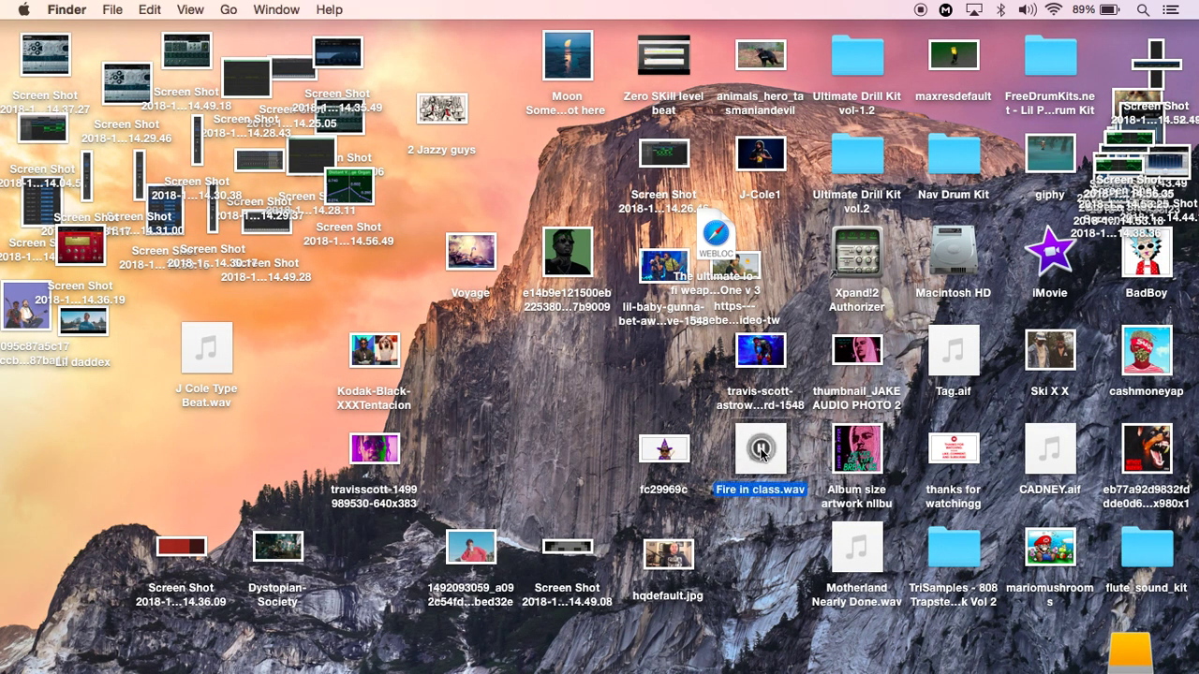
key(XF86AudioRaiseVolume)
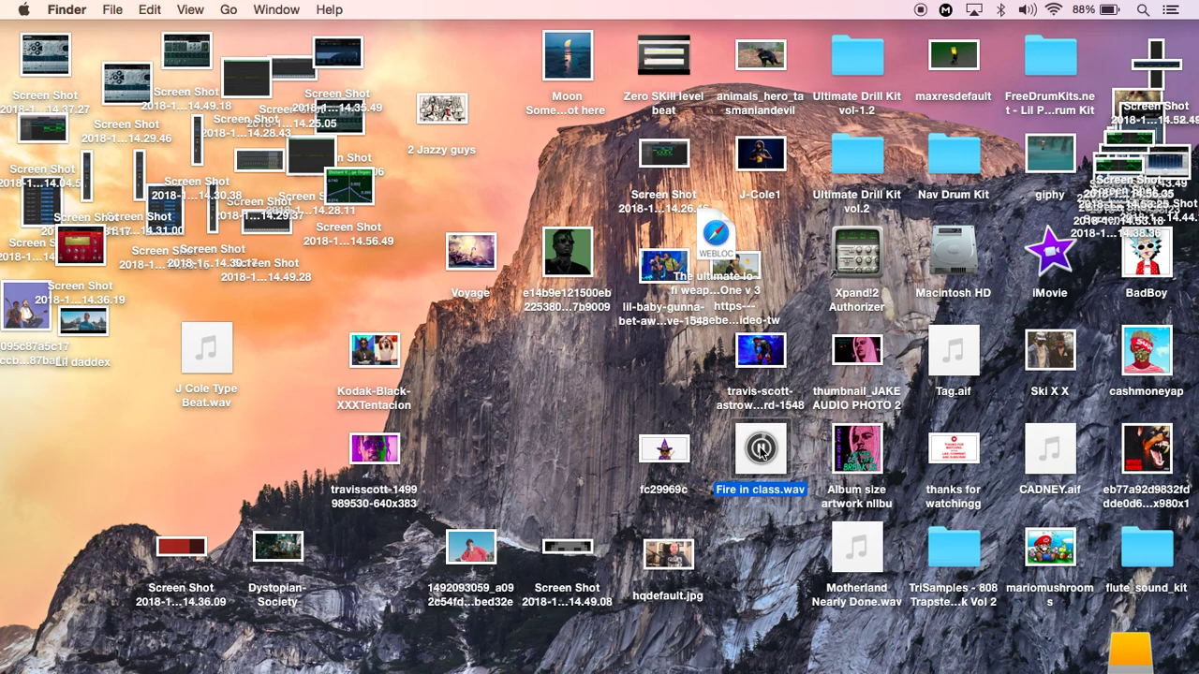
key(XF86AudioRaiseVolume)
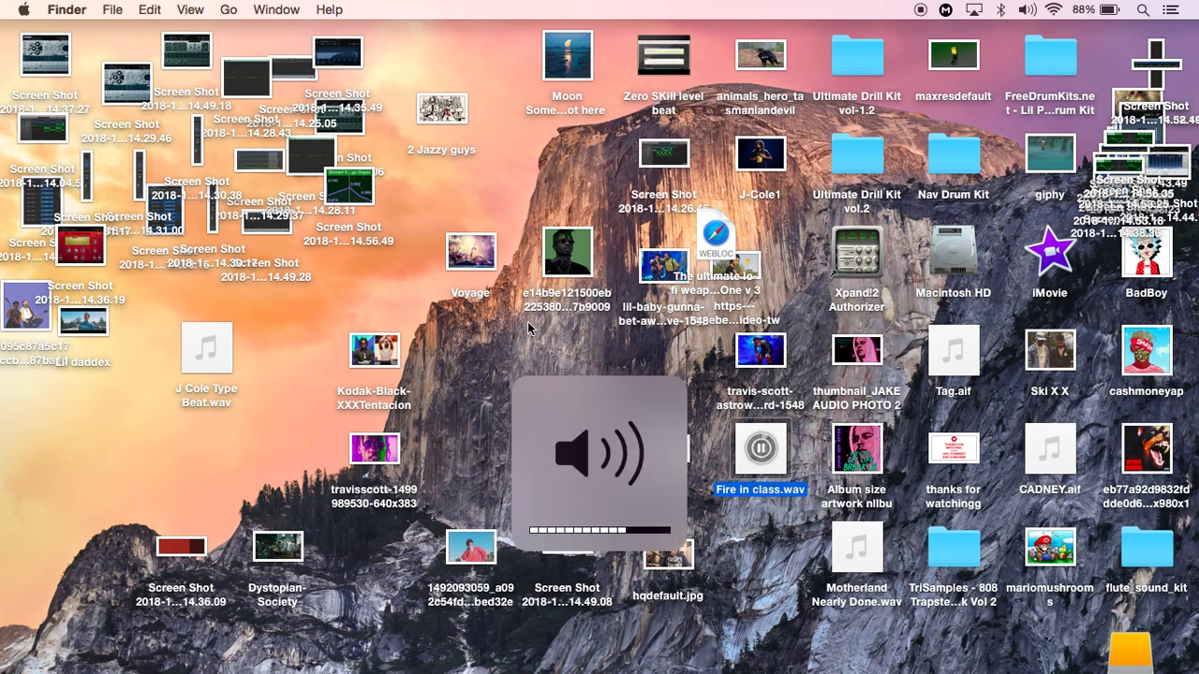
click(761, 449)
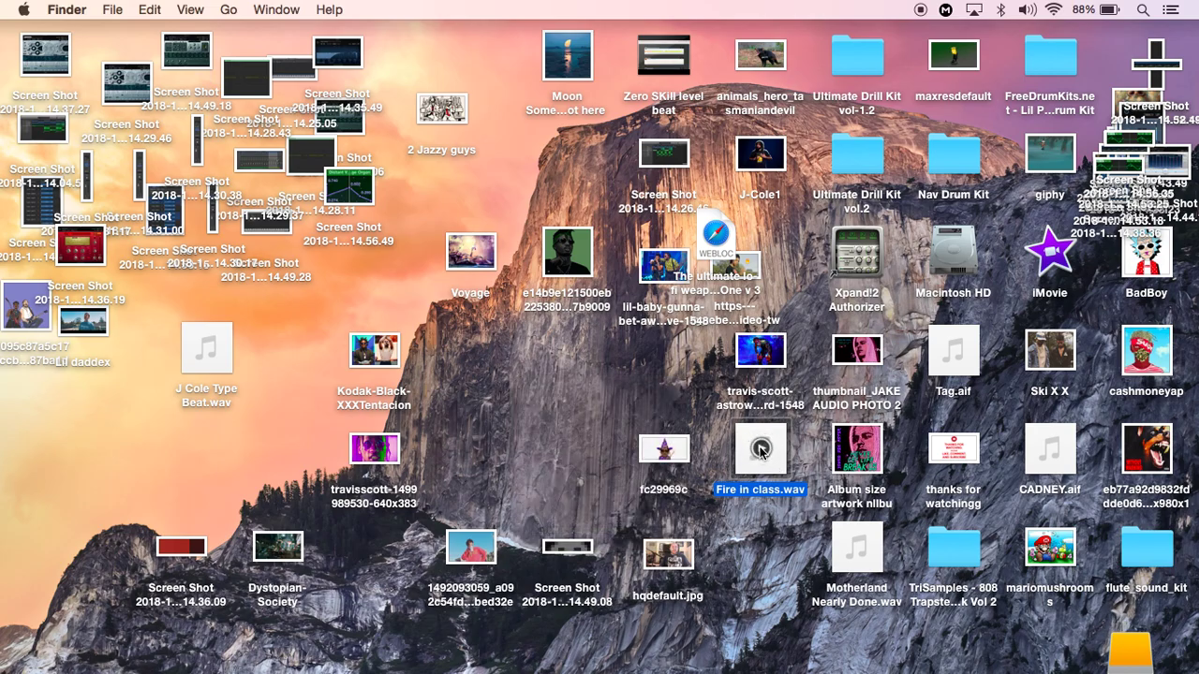
Search Google Images for 'lil baby gunna artwork' in Safari
mouse_move(834, 671)
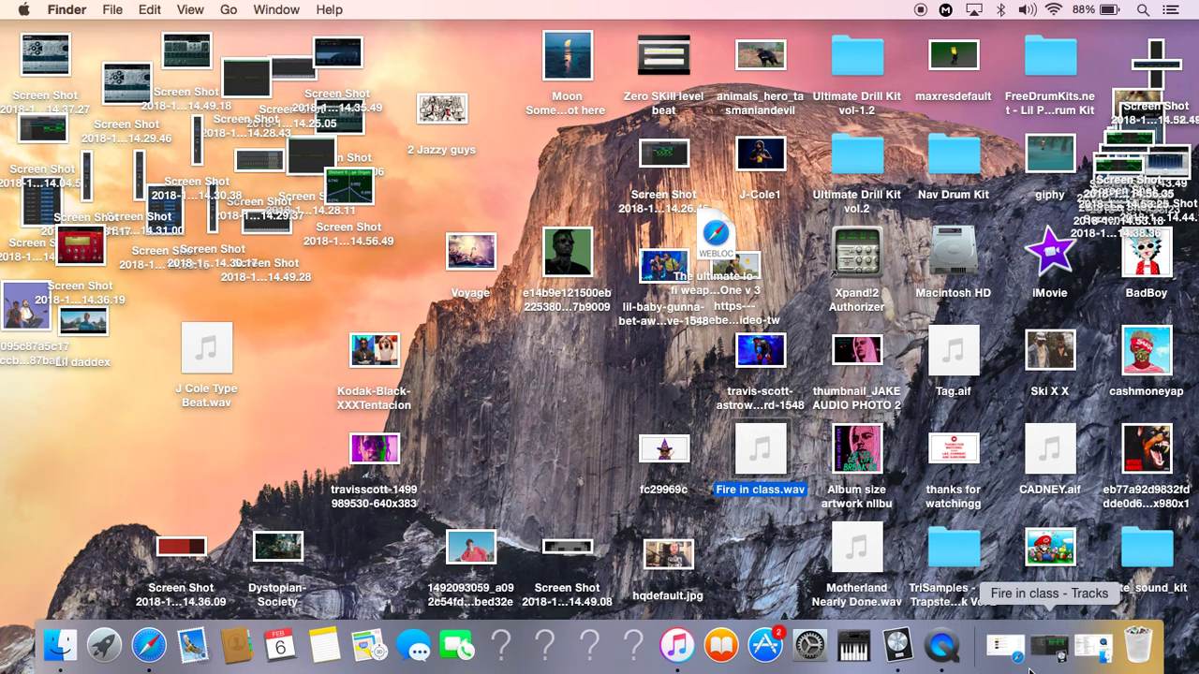
click(1005, 646)
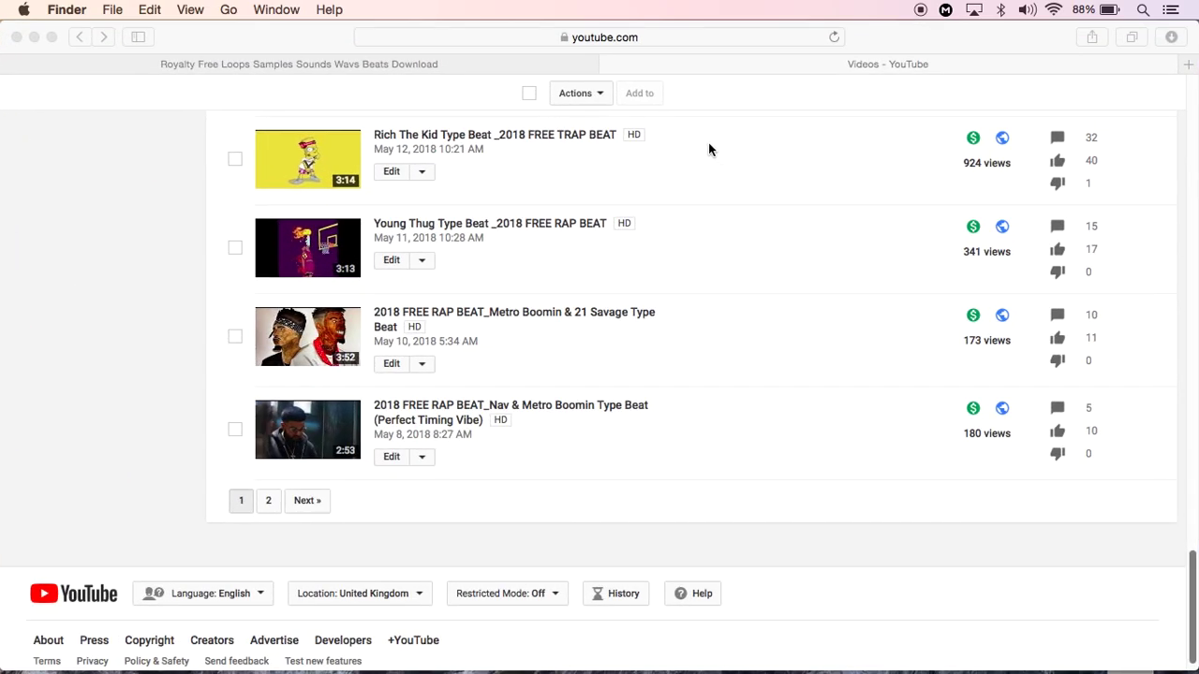
click(654, 35)
text(lil ba)
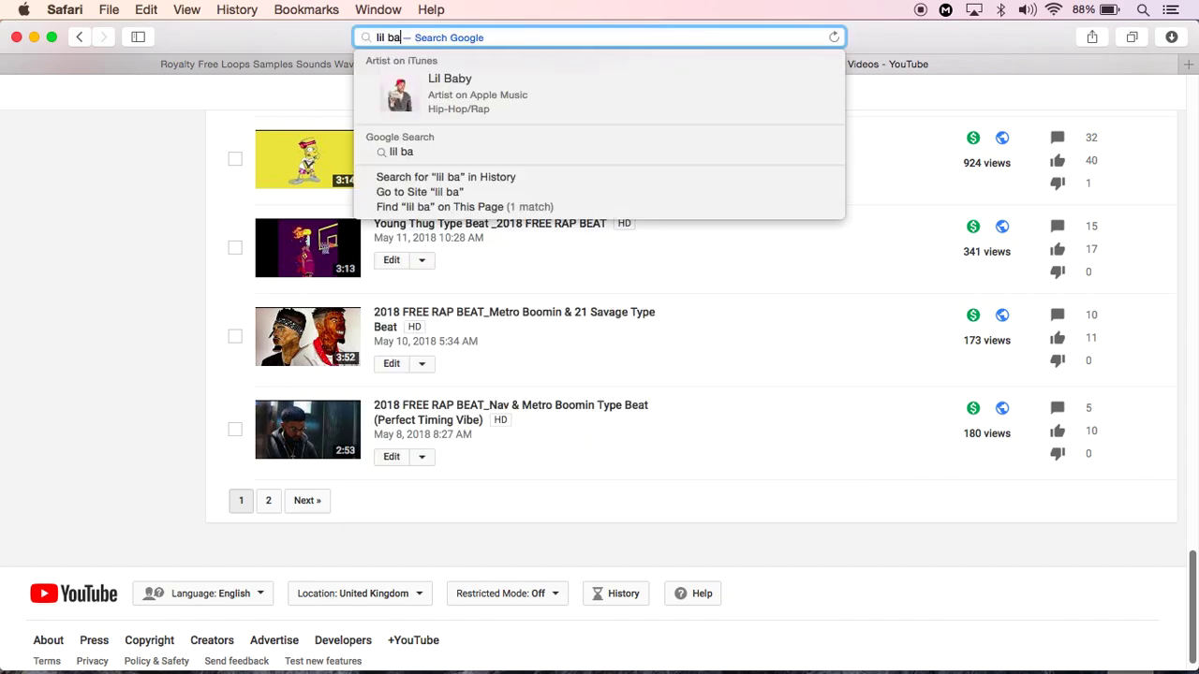
text(by gunn)
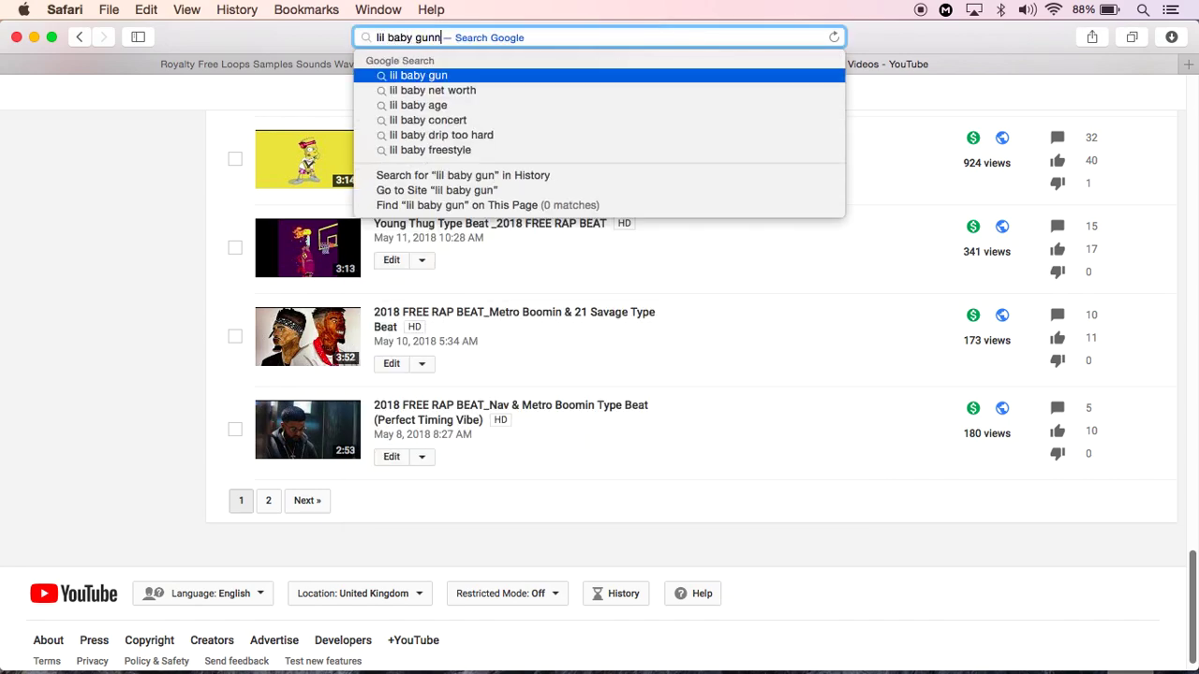
text(a artw)
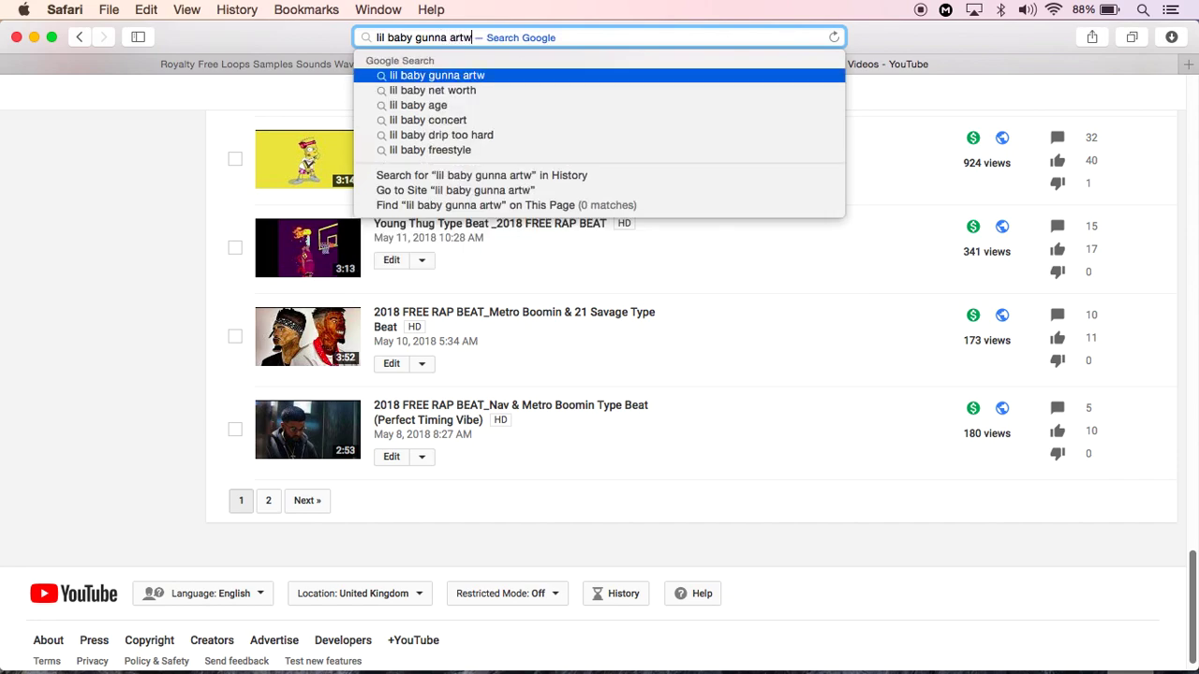
text(ork)
key(Return)
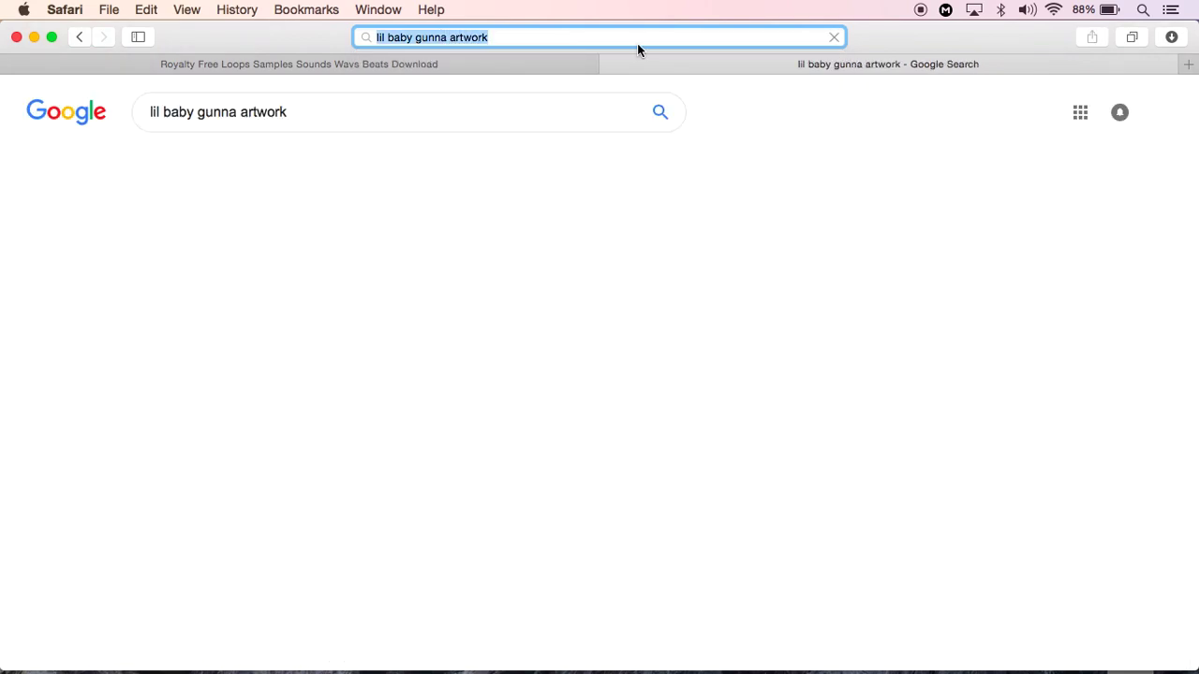
click(205, 164)
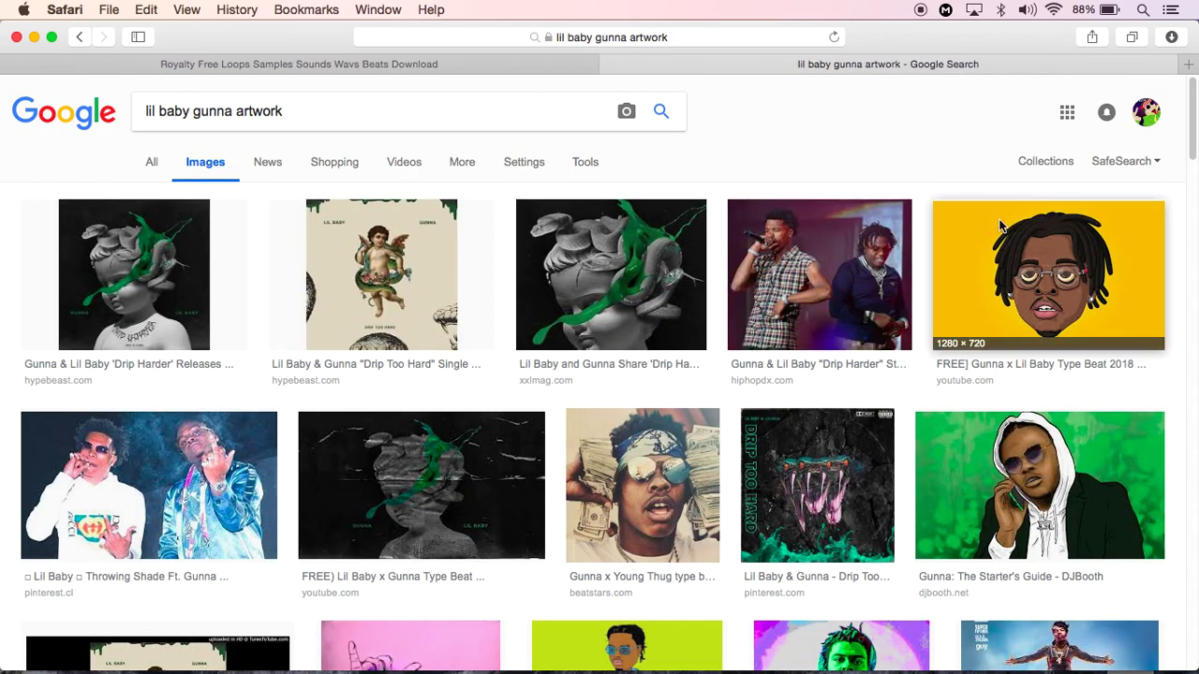
drag(1187, 111, 1193, 197)
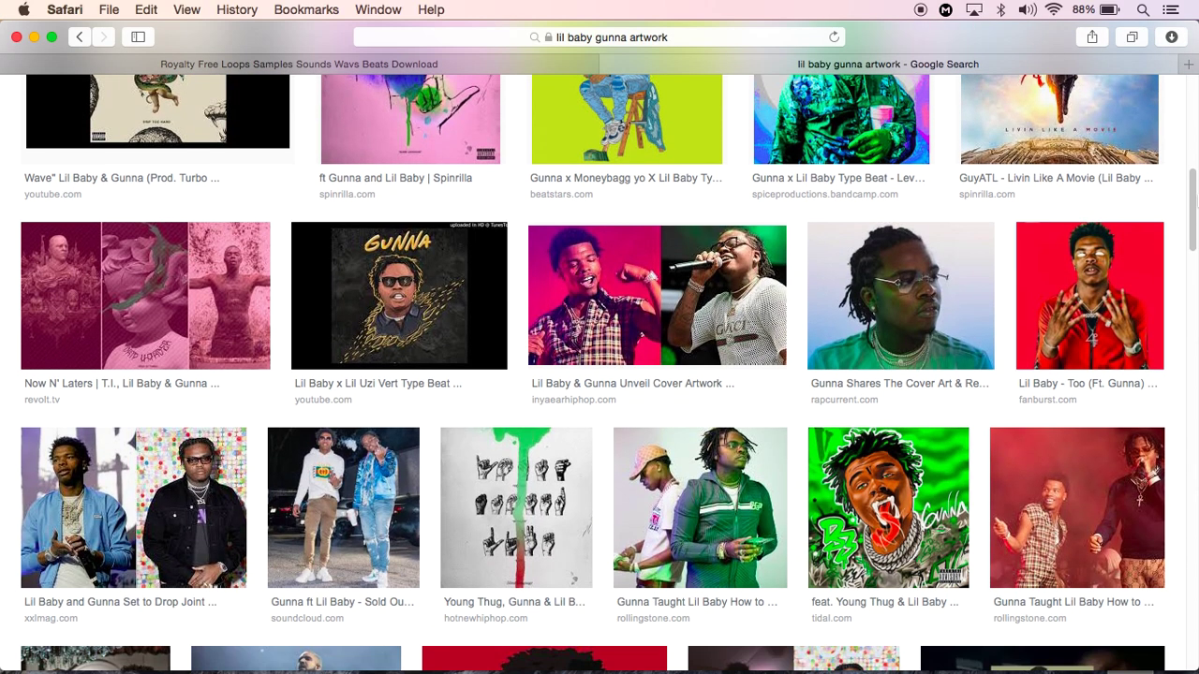
Save the Lil Baby & Gunna 'Drip Harder' cover image to the Desktop and minimize Safari
click(683, 280)
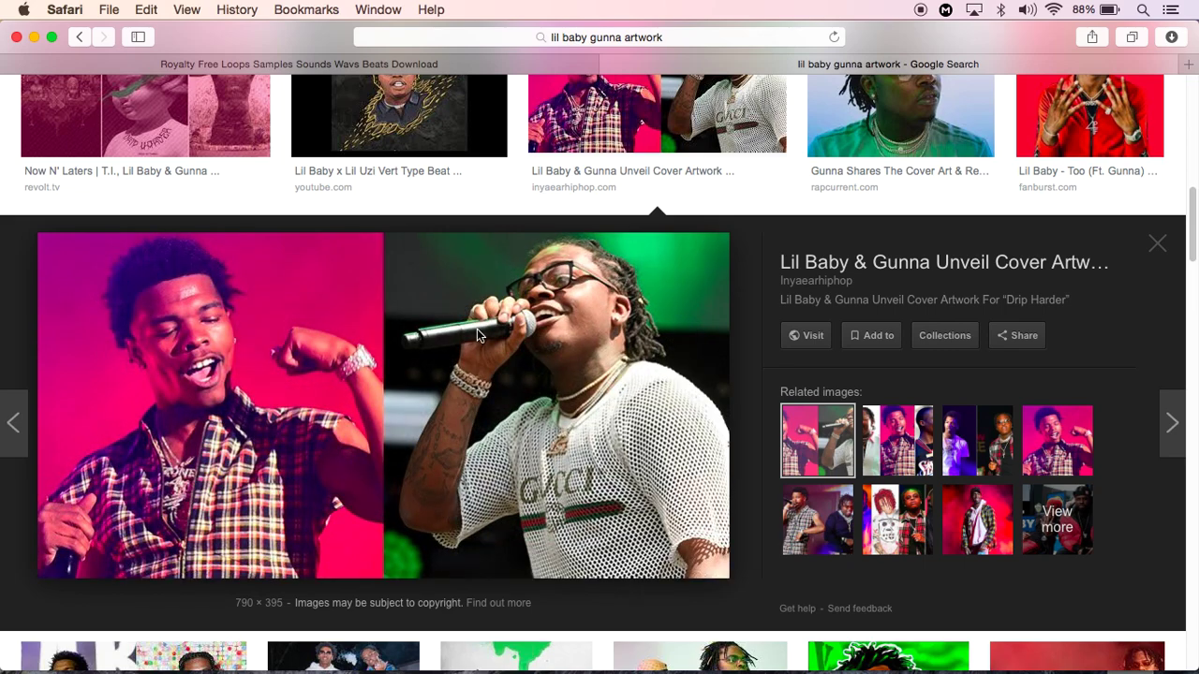
right_click(357, 424)
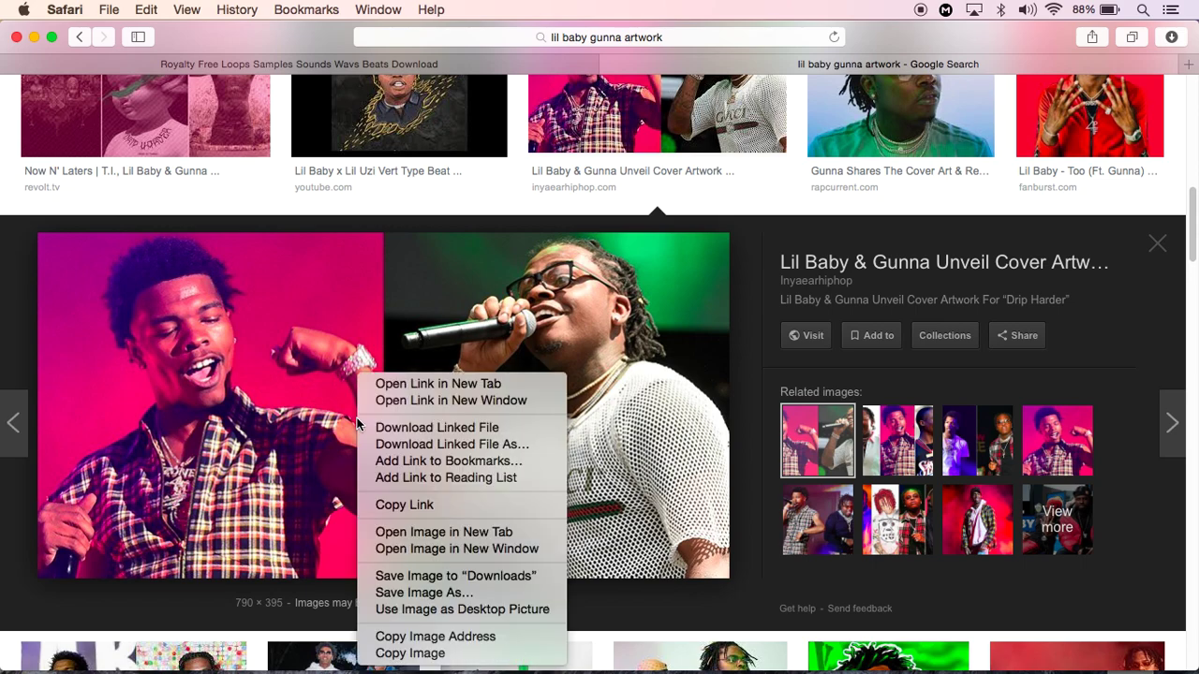
click(456, 592)
key(Return)
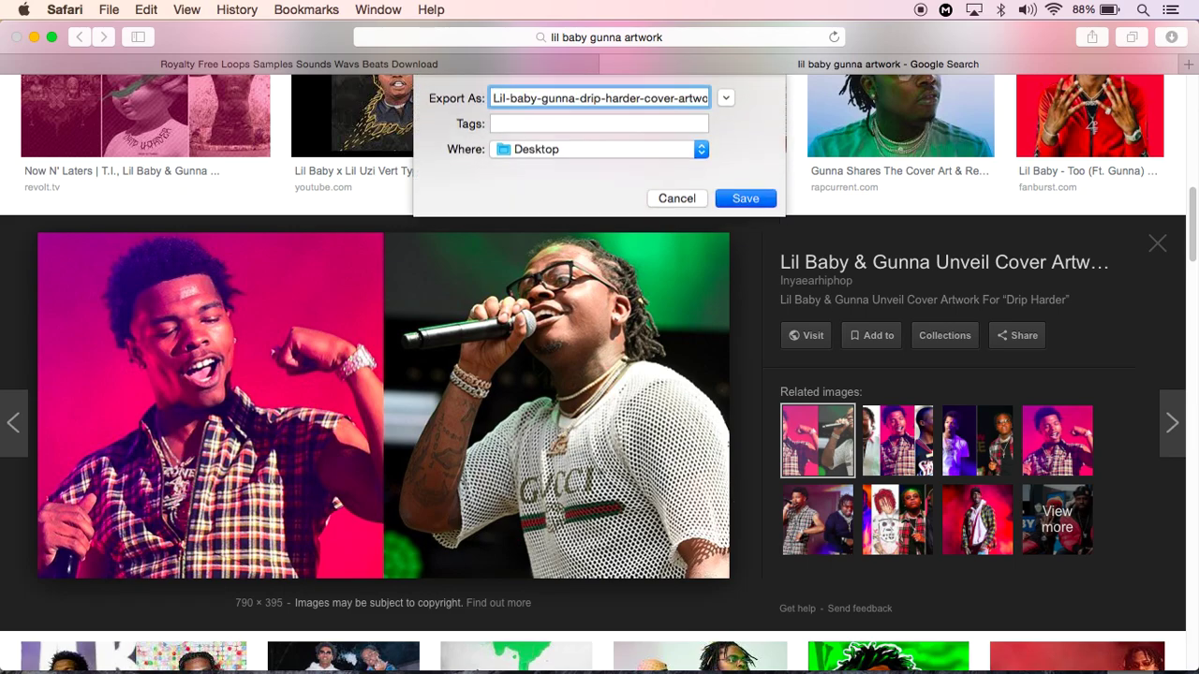
click(35, 37)
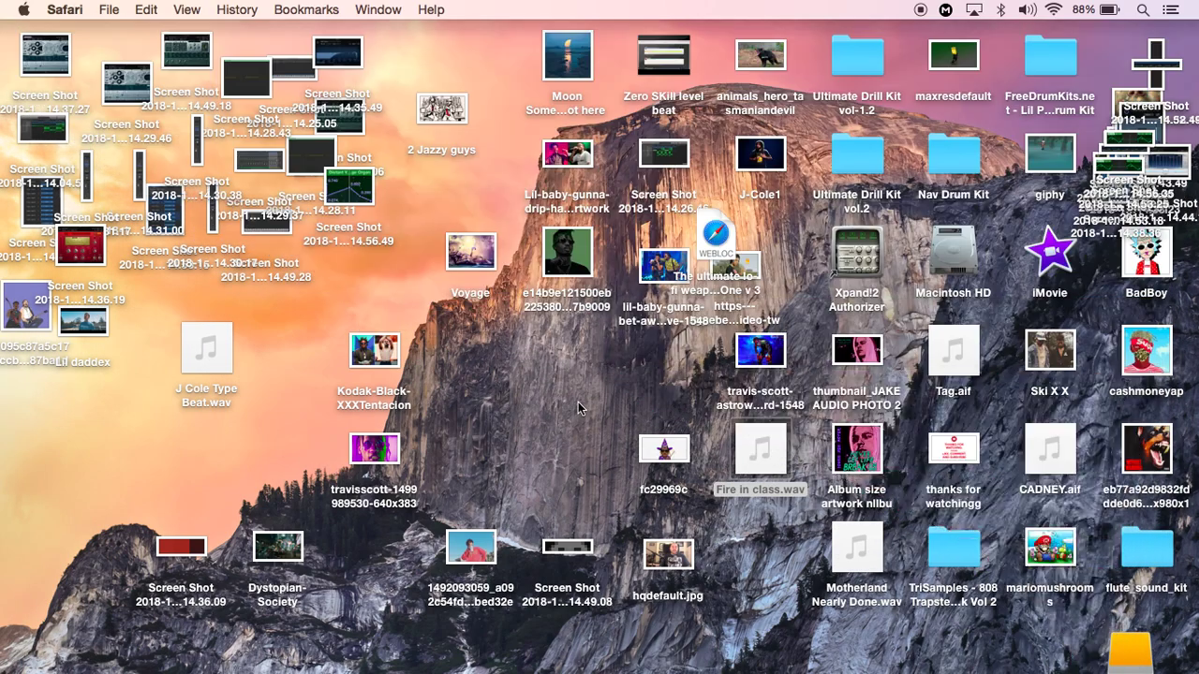
Check the saved artwork, then launch iMovie from its desktop alias
click(568, 153)
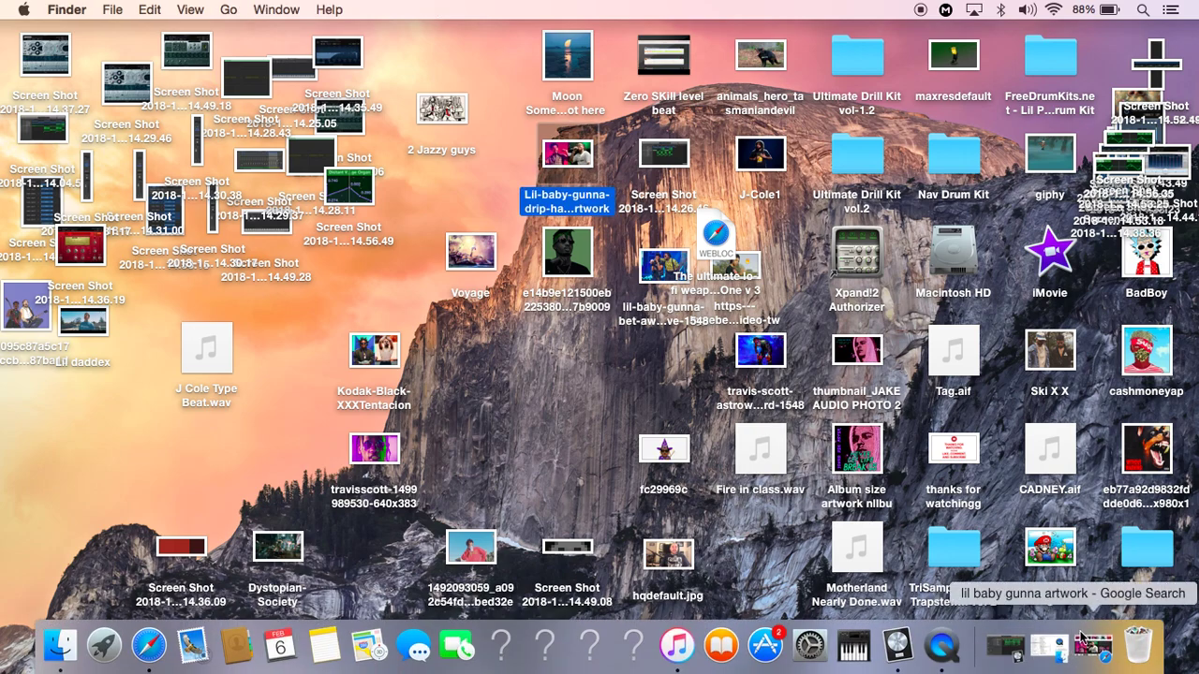
click(1056, 260)
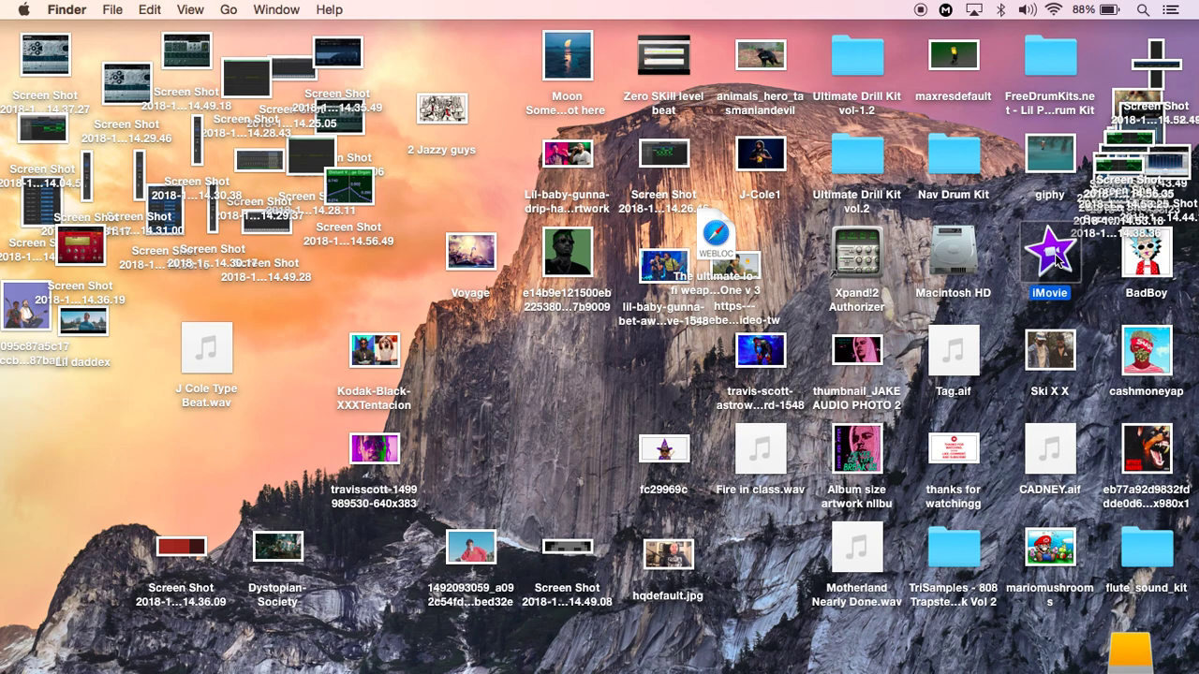
double_click(1057, 261)
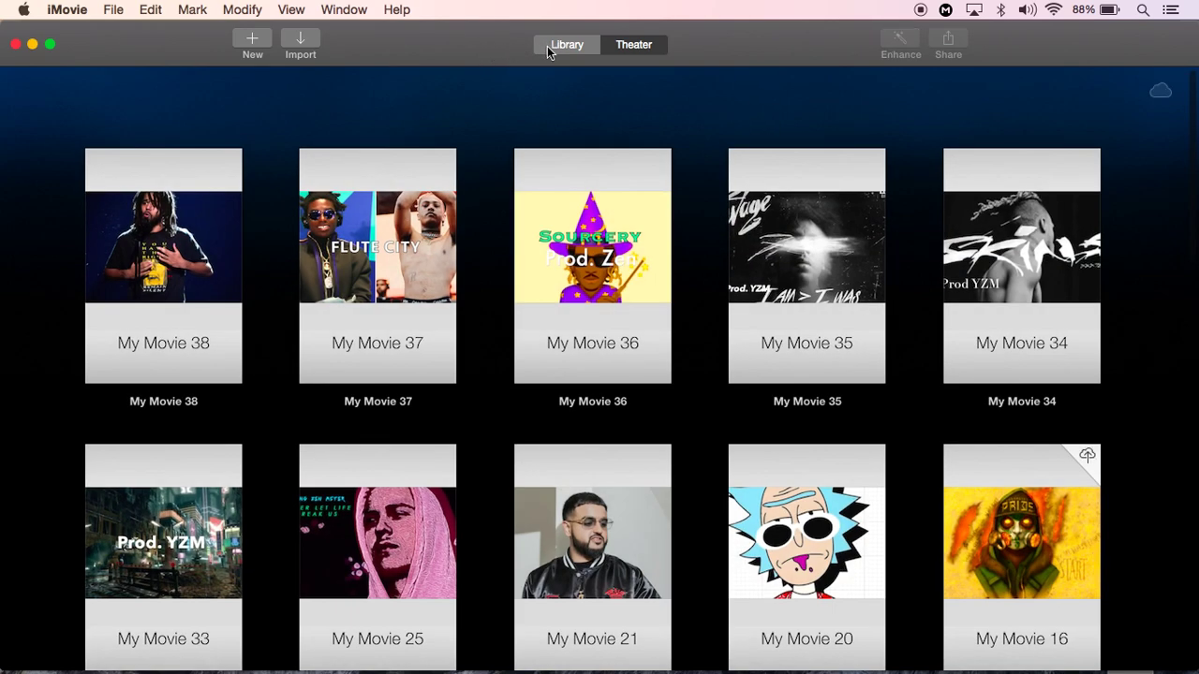
Create a new No Theme movie project, keeping the default name My Movie 39
click(556, 47)
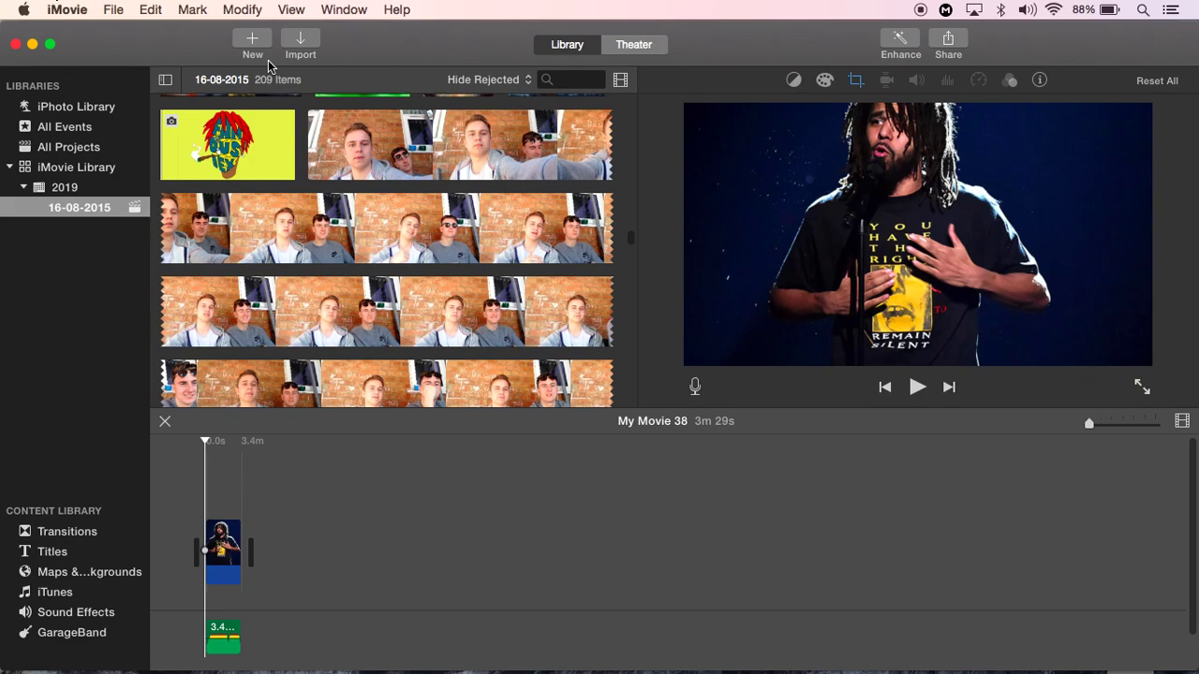
click(248, 38)
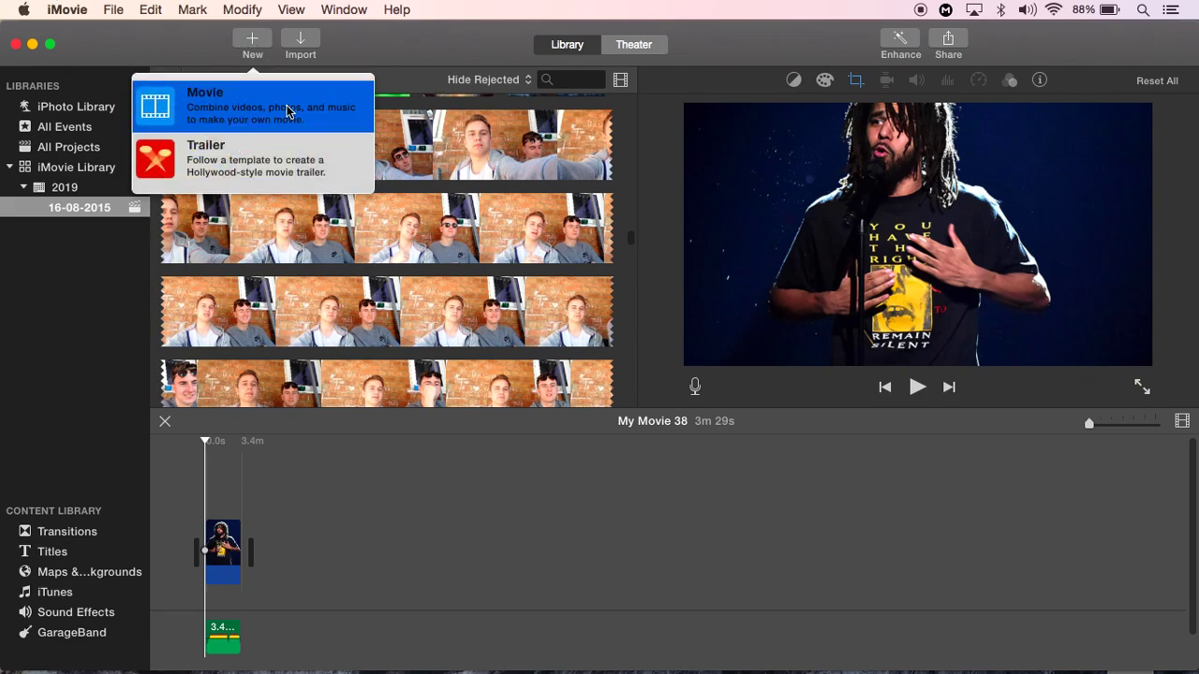
click(288, 110)
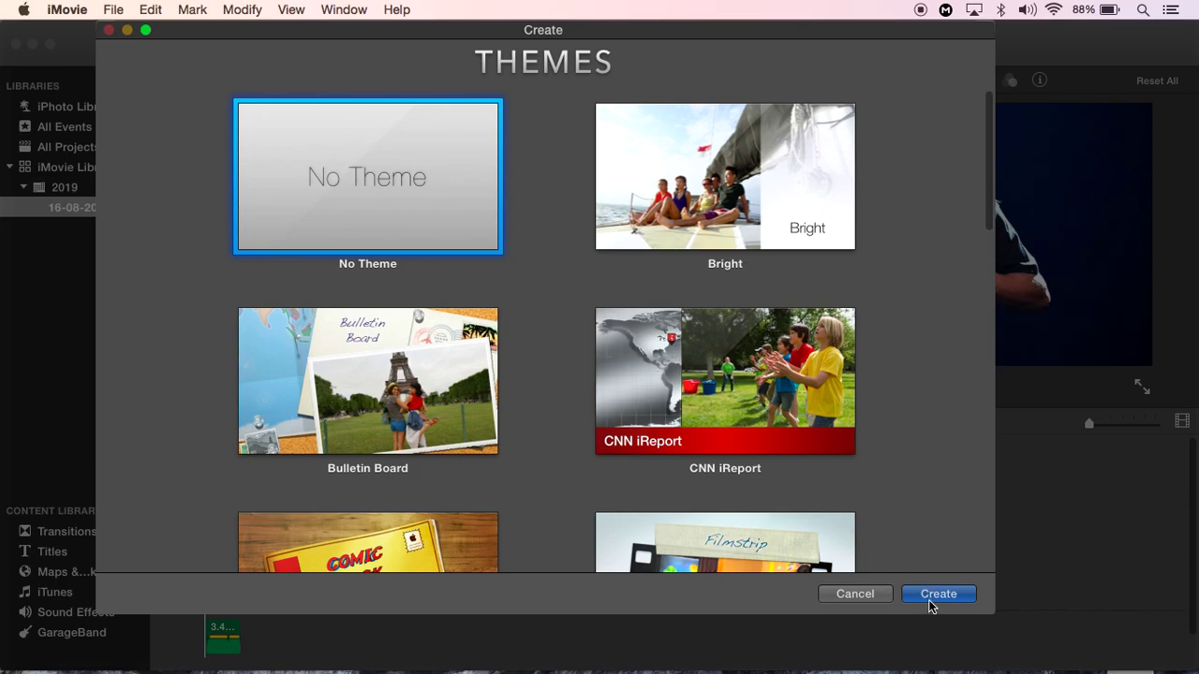
click(930, 602)
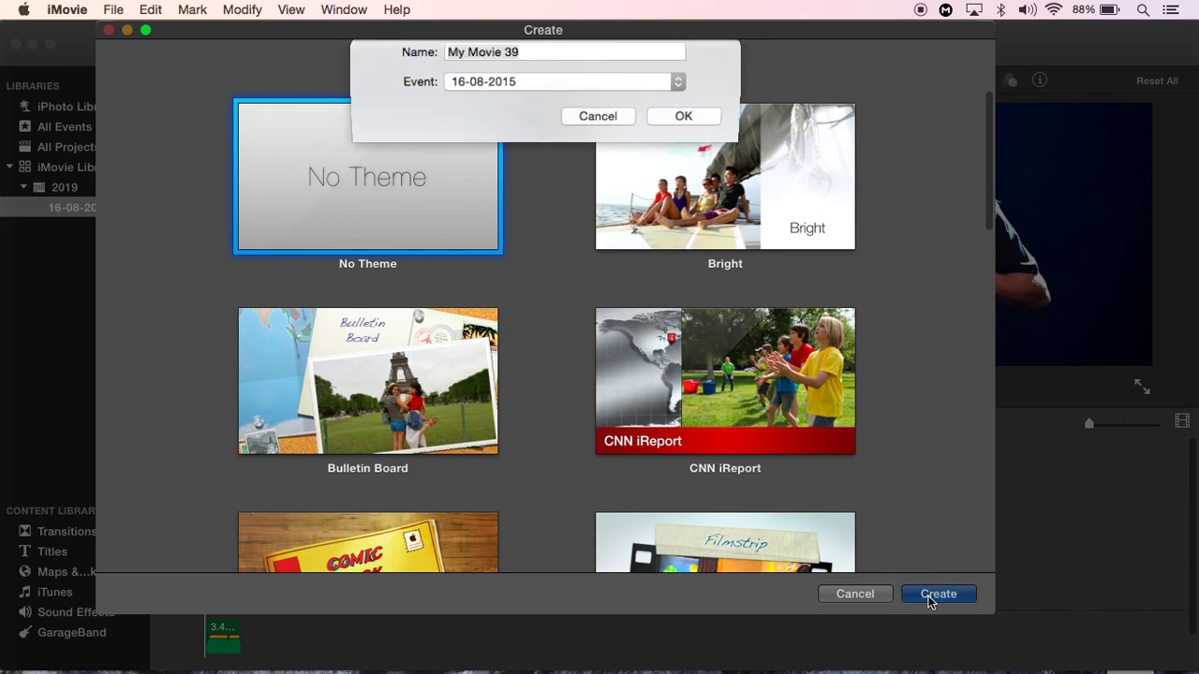
click(666, 132)
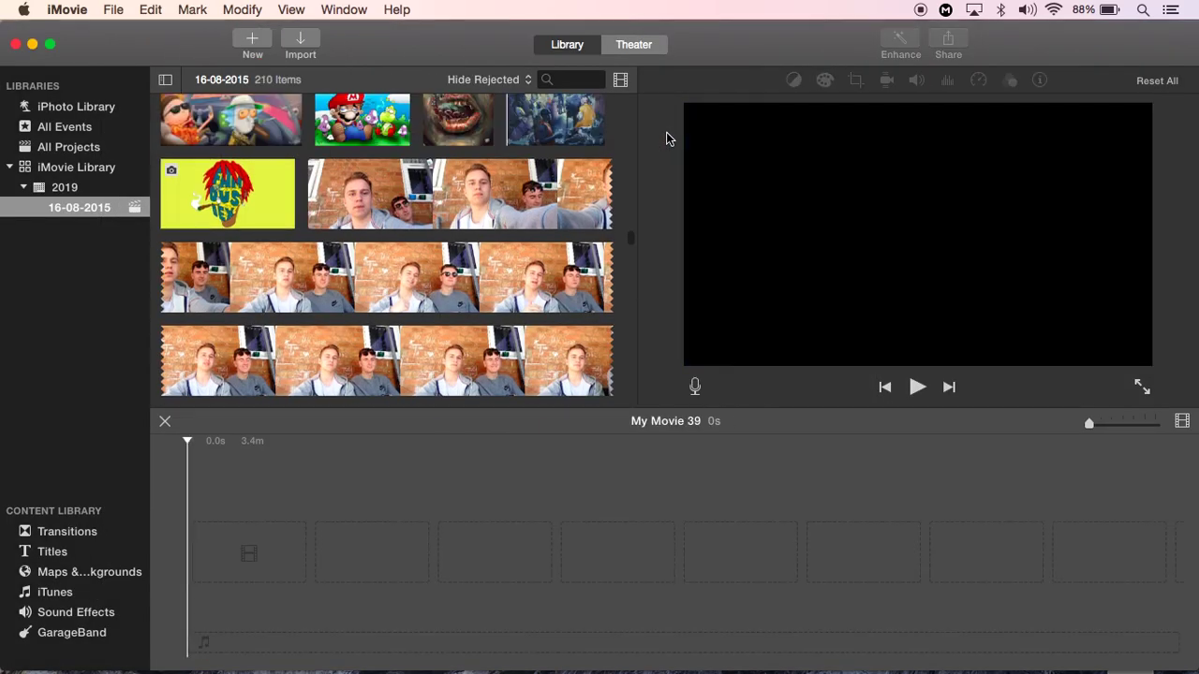
Drag the Lil Baby & Gunna artwork from the desktop into the movie timeline
drag(417, 46, 1137, 42)
drag(546, 150, 978, 573)
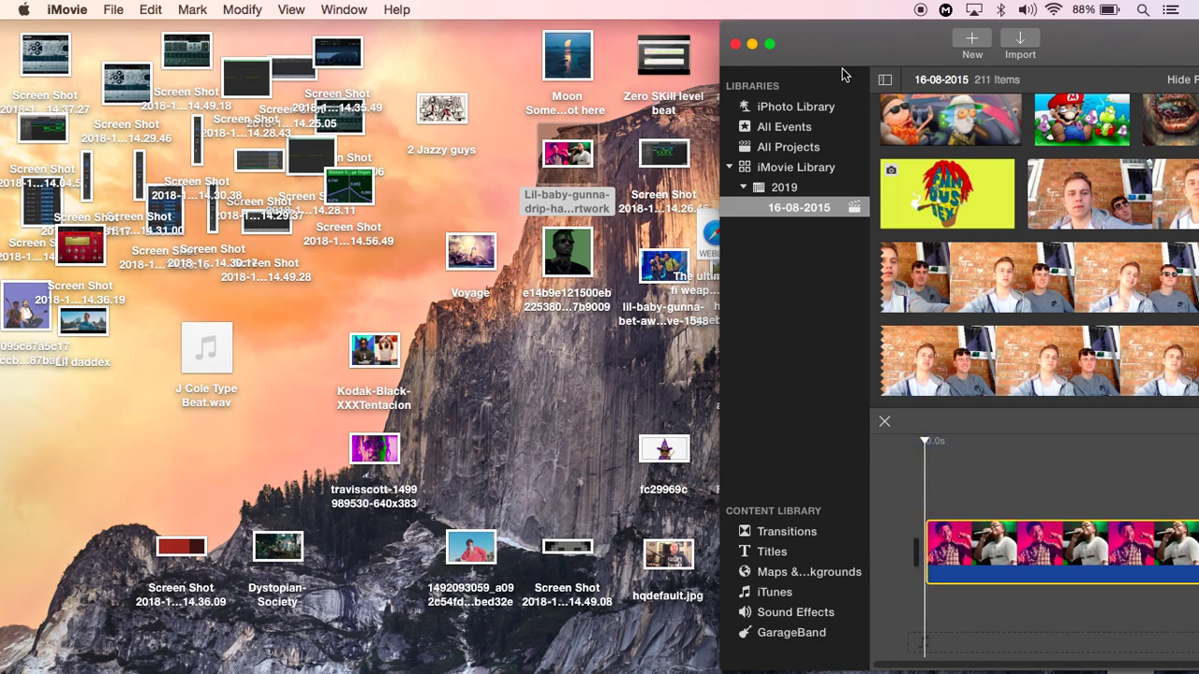
drag(833, 41, 931, 47)
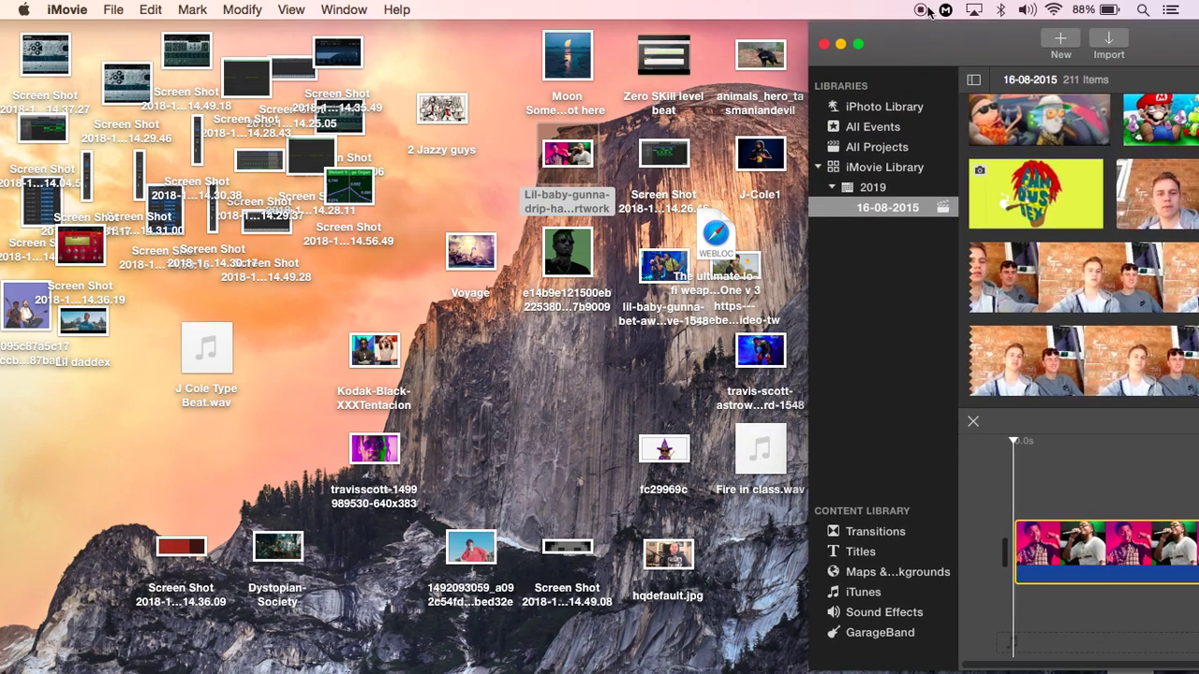
Drop Fire in class.wav under the image clip and zoom the timeline out
drag(754, 465, 1019, 632)
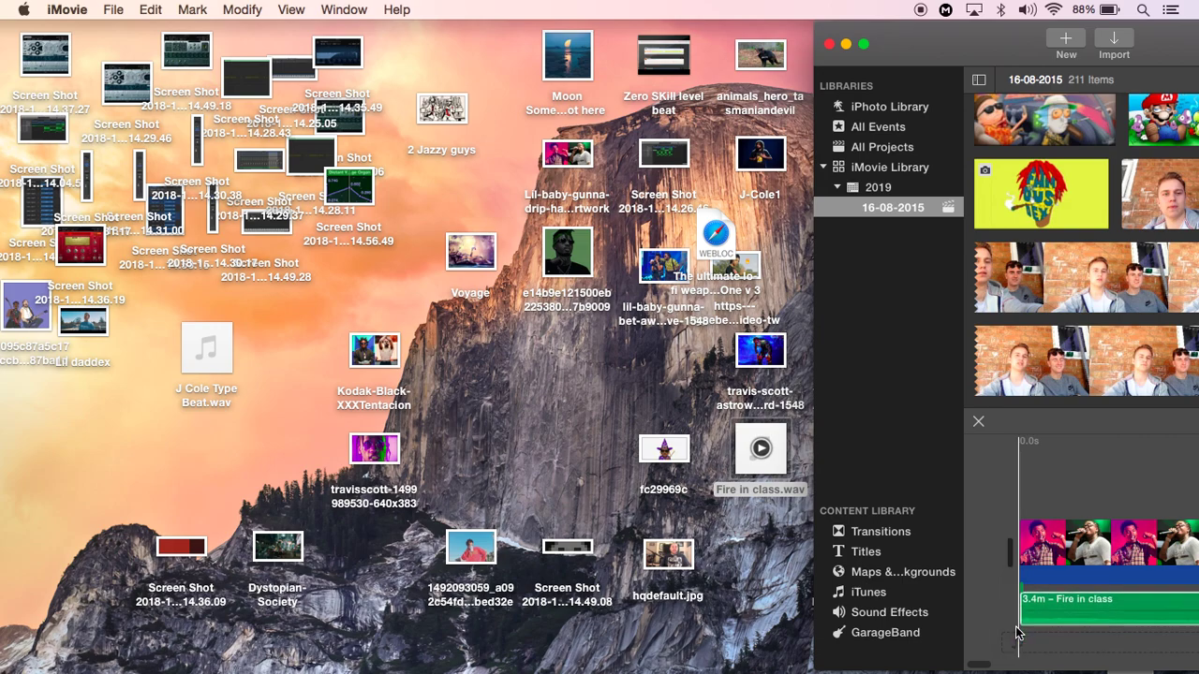
drag(941, 51, 171, 7)
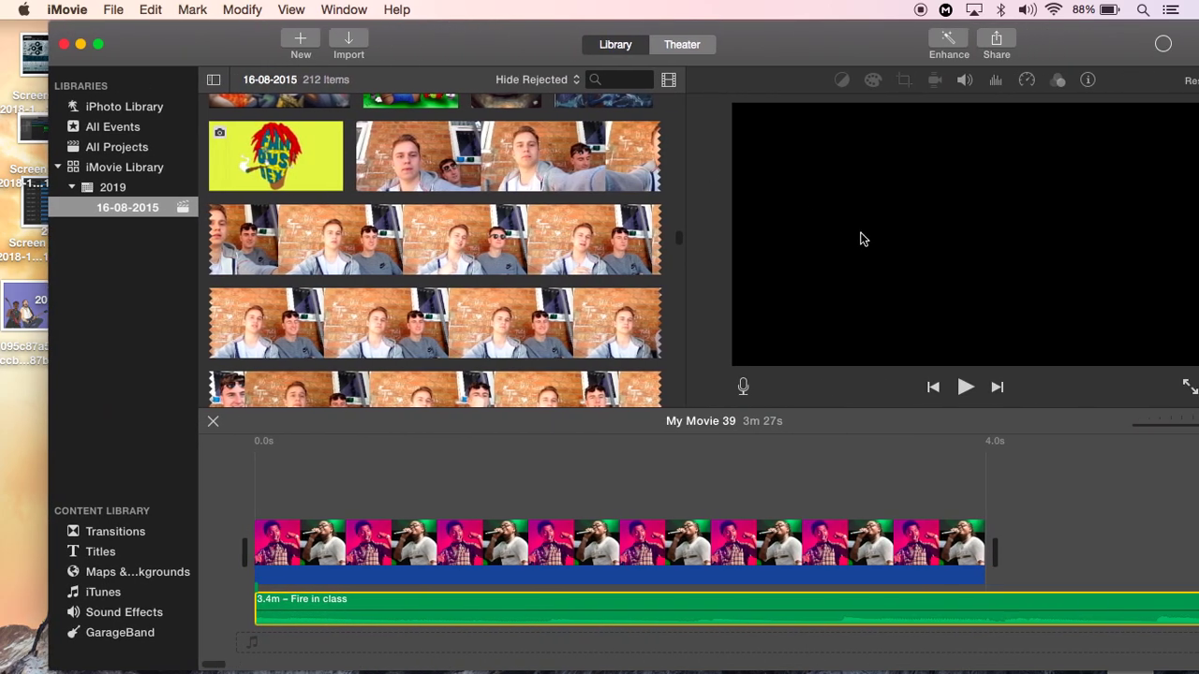
click(933, 387)
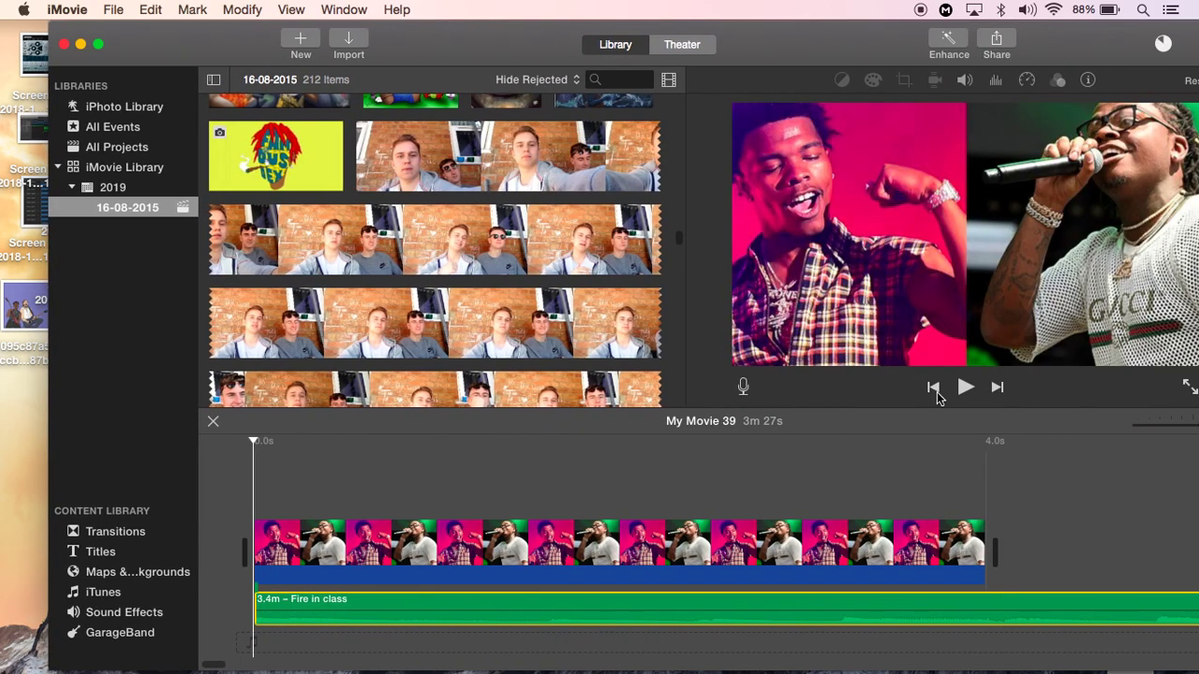
drag(807, 48, 757, 41)
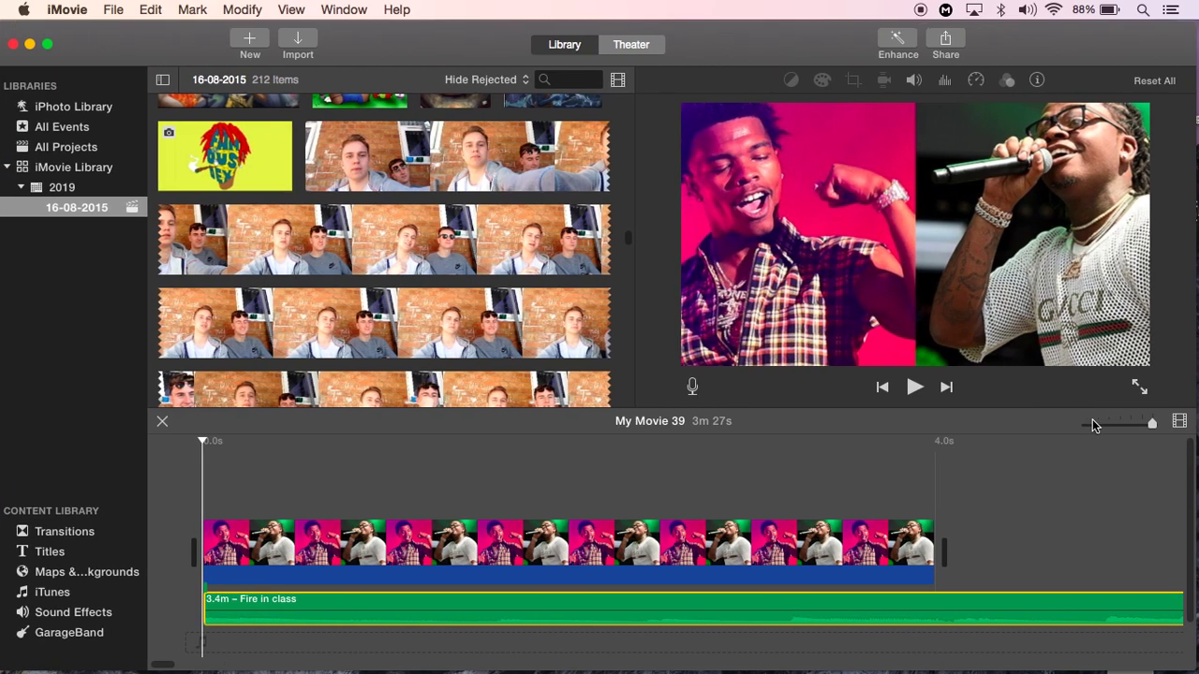
drag(1148, 424, 1082, 420)
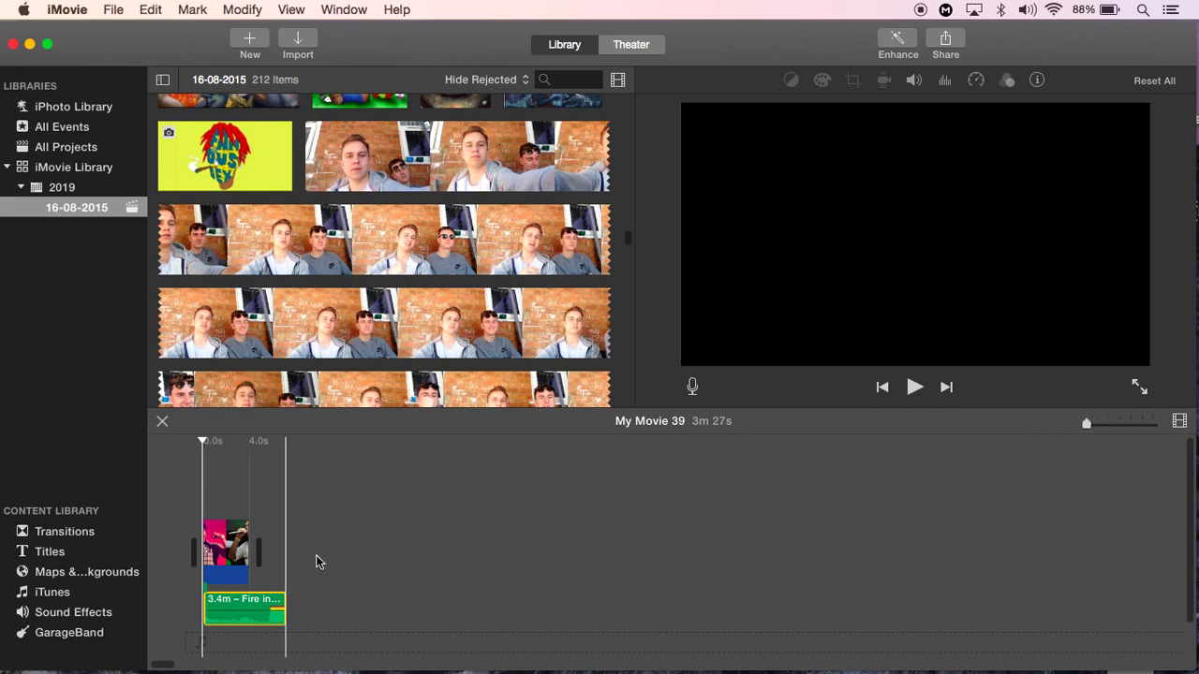
Stretch the image clip to match the beat (3m 35s total) and preview the movie from the start
click(248, 556)
drag(248, 556, 266, 554)
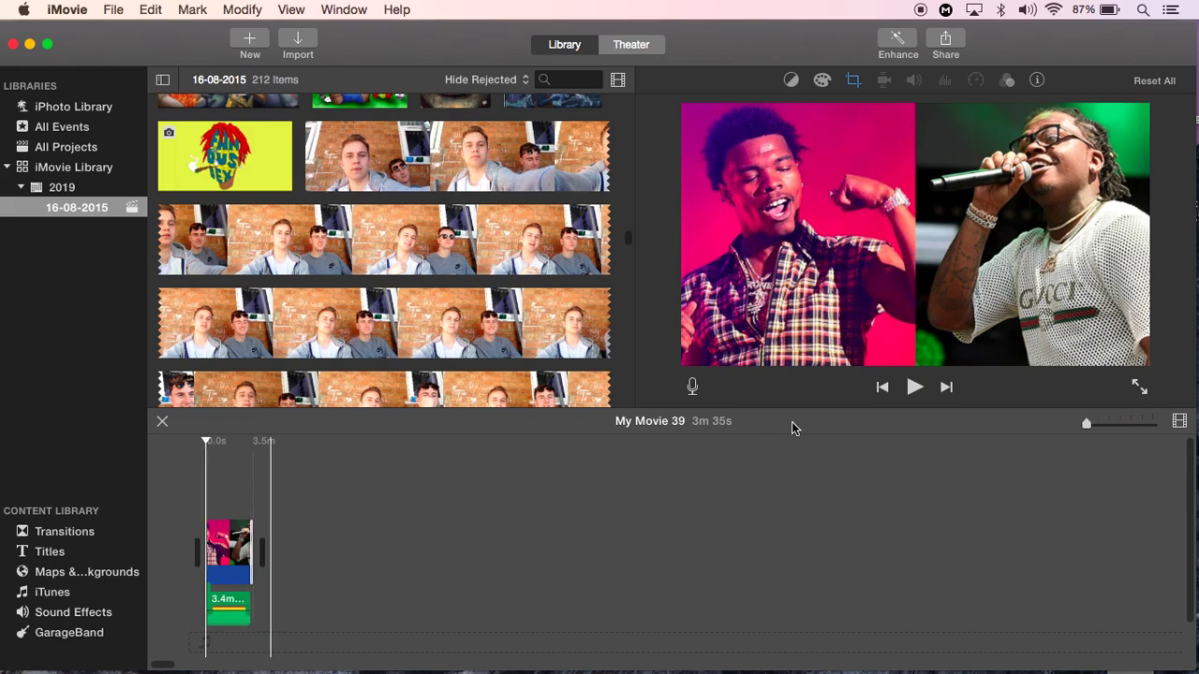
click(884, 390)
click(915, 387)
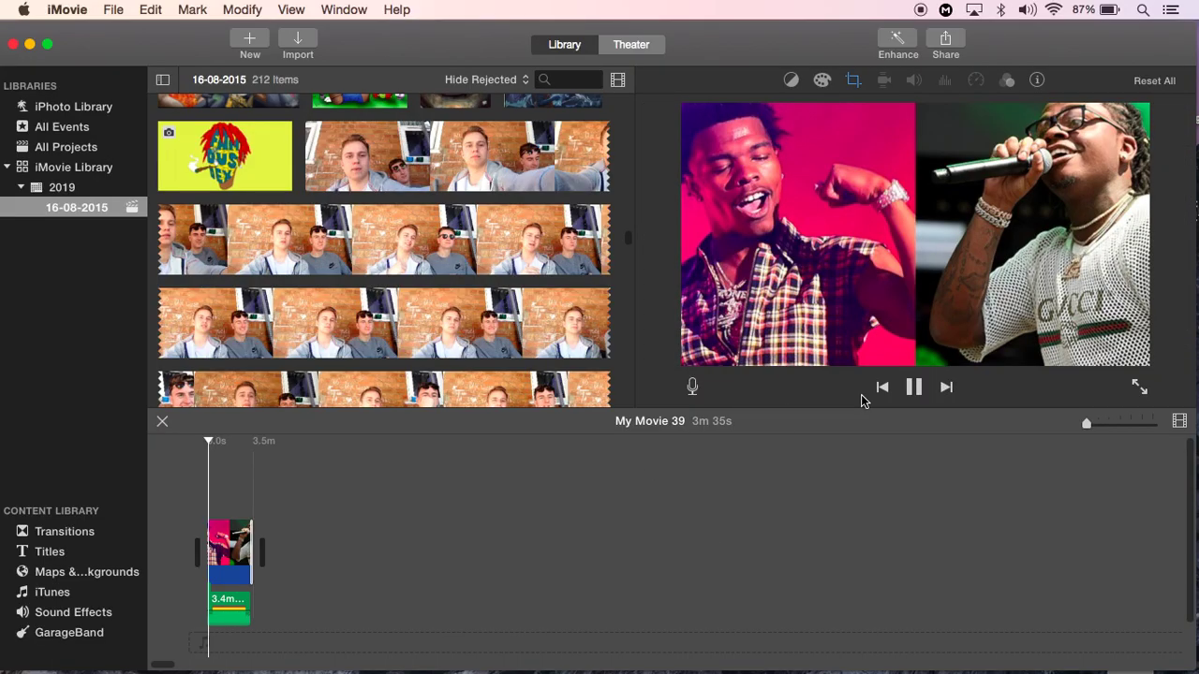
click(913, 388)
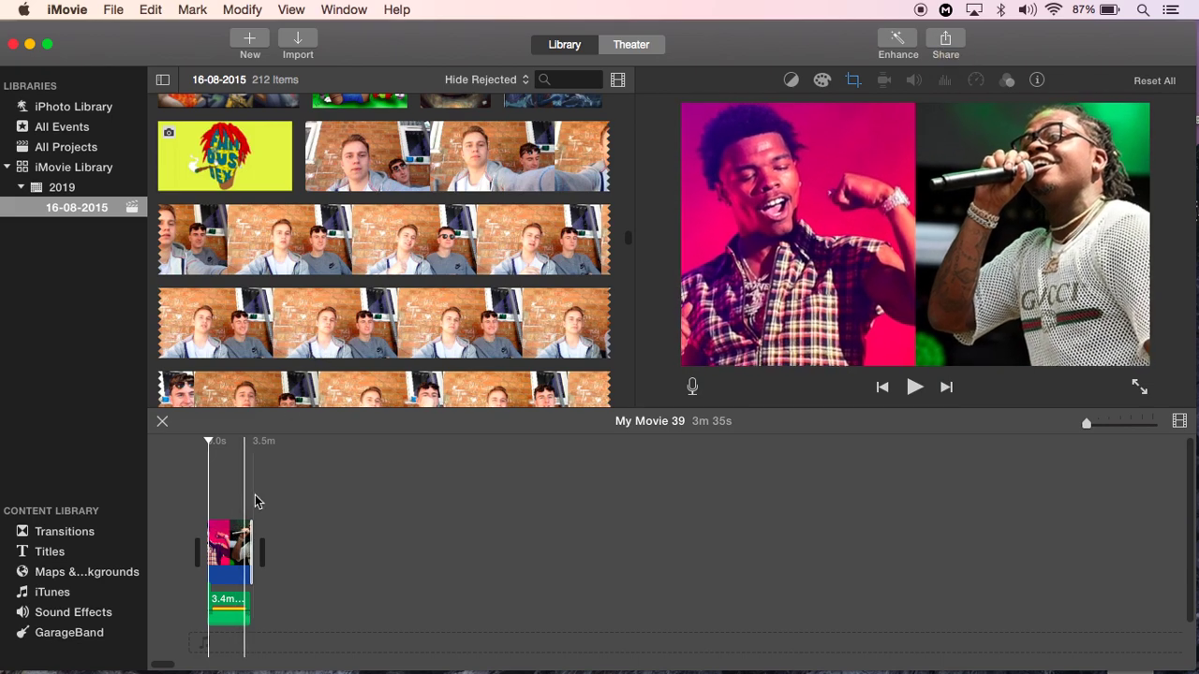
Send My Movie 39 to Theater from the Share menu
click(948, 43)
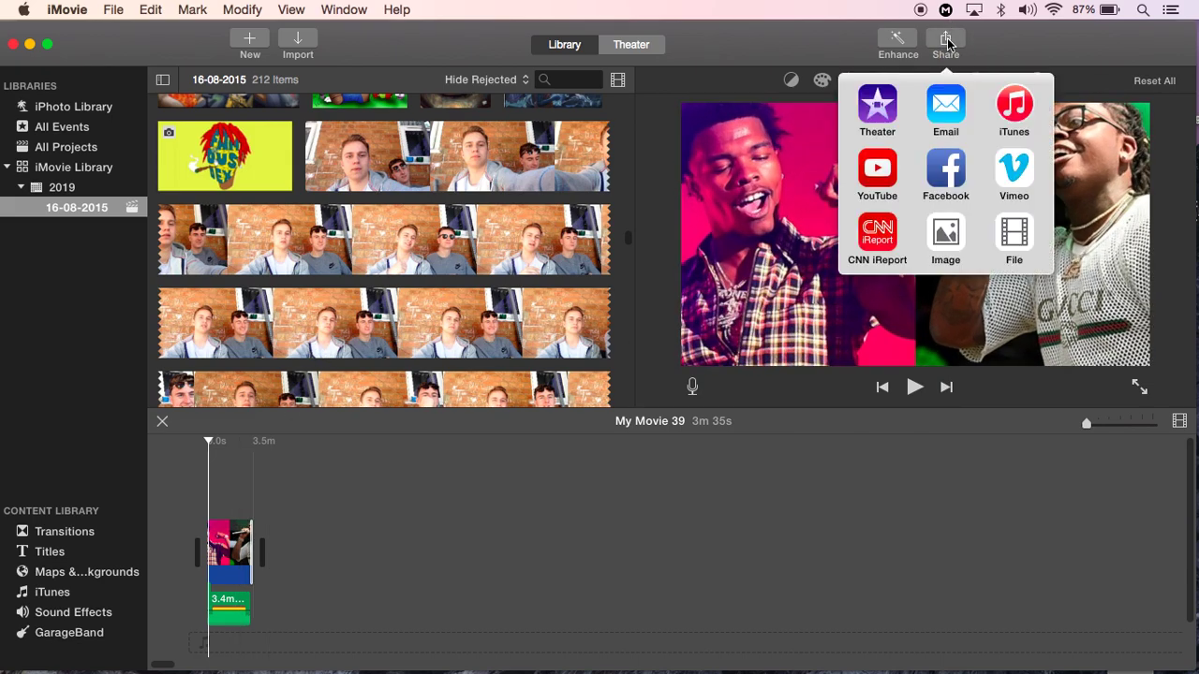
click(880, 109)
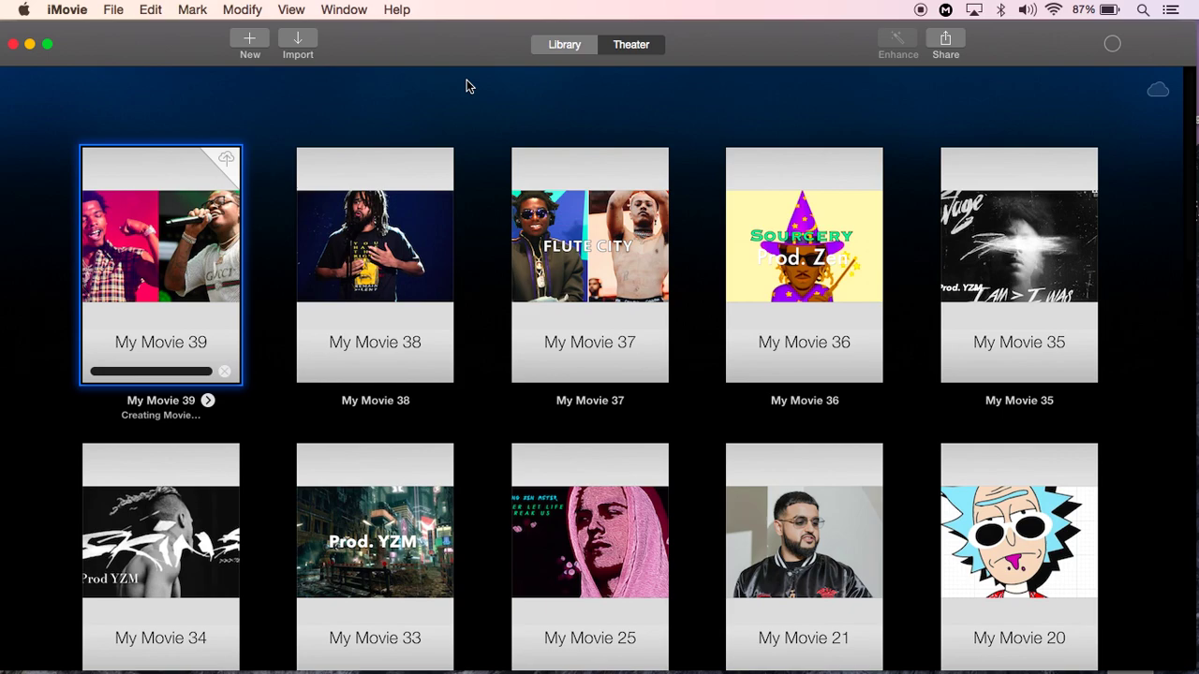
mouse_move(158, 264)
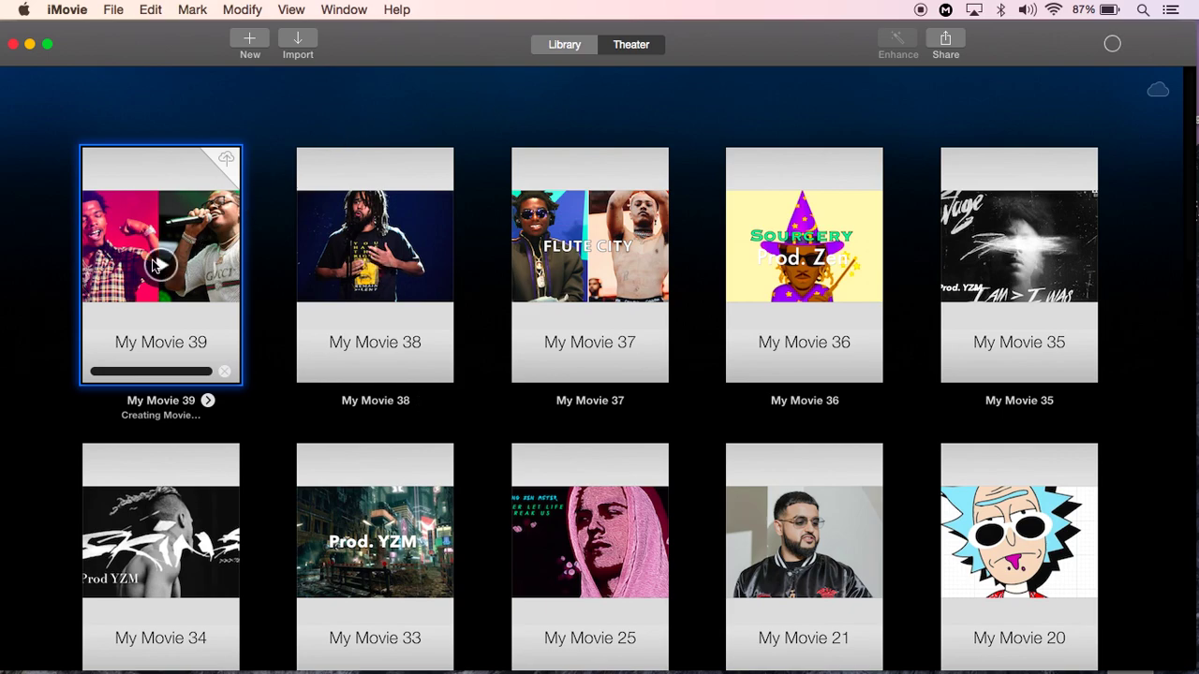
Bring Safari back to the front and go to youtube.com
mouse_move(950, 666)
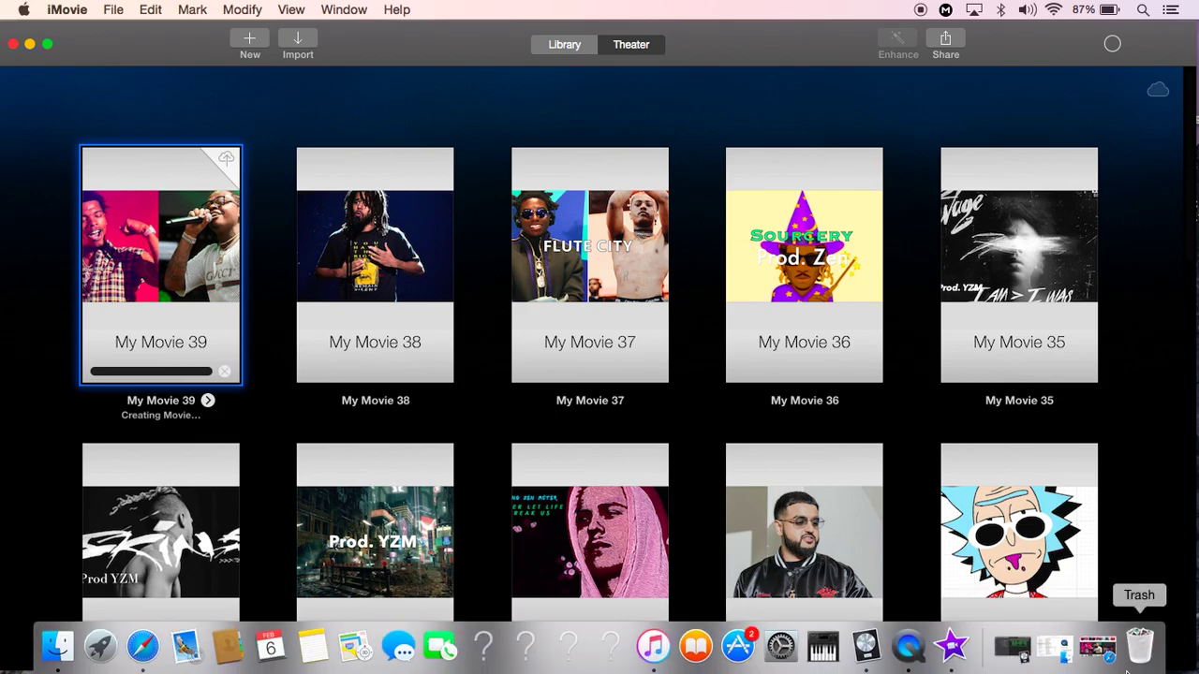
click(1097, 646)
click(673, 37)
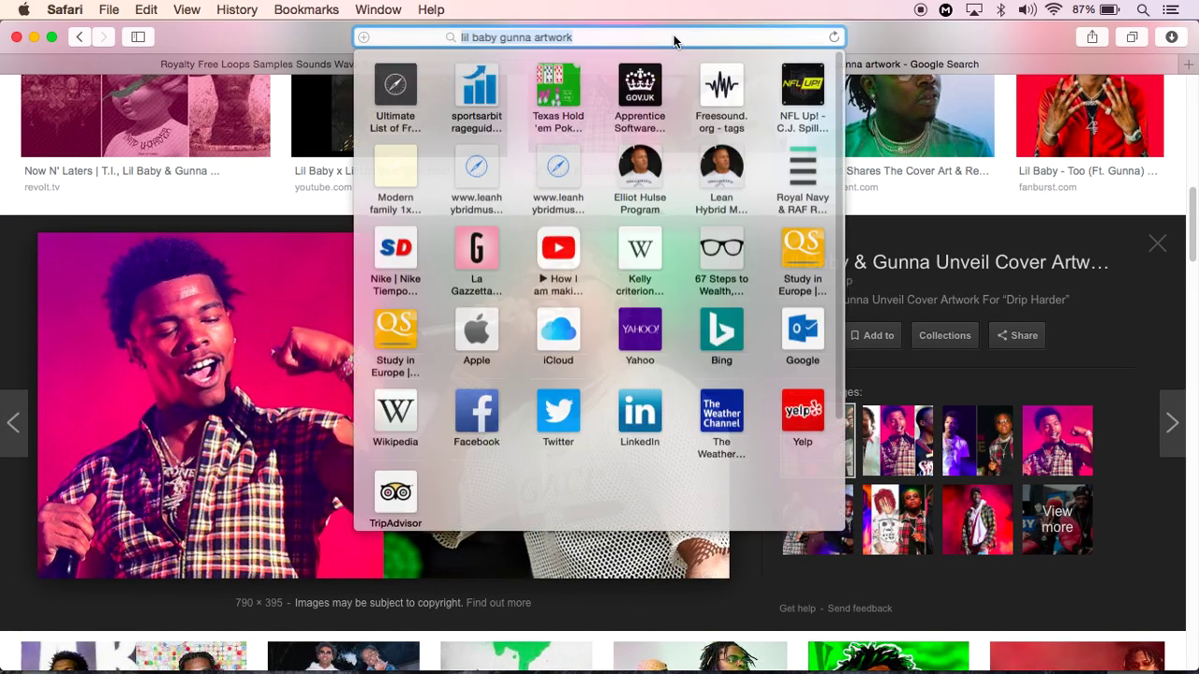
text(youtube.com)
key(Return)
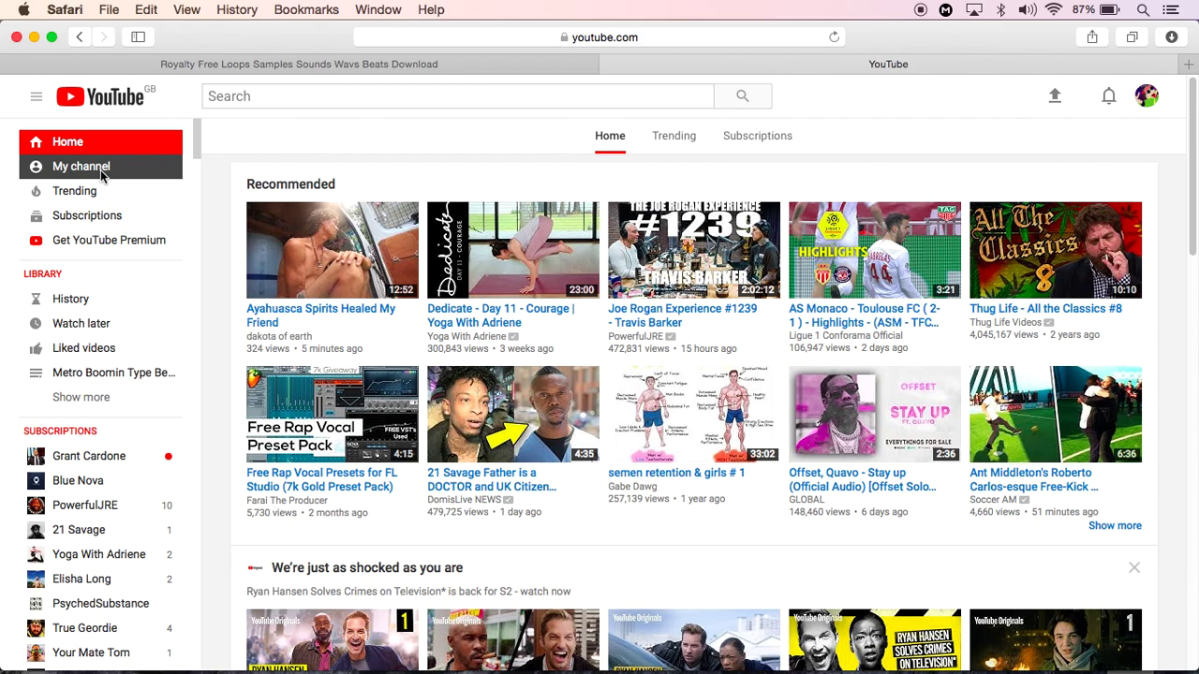
From My channel, open YouTube's video upload page
click(100, 170)
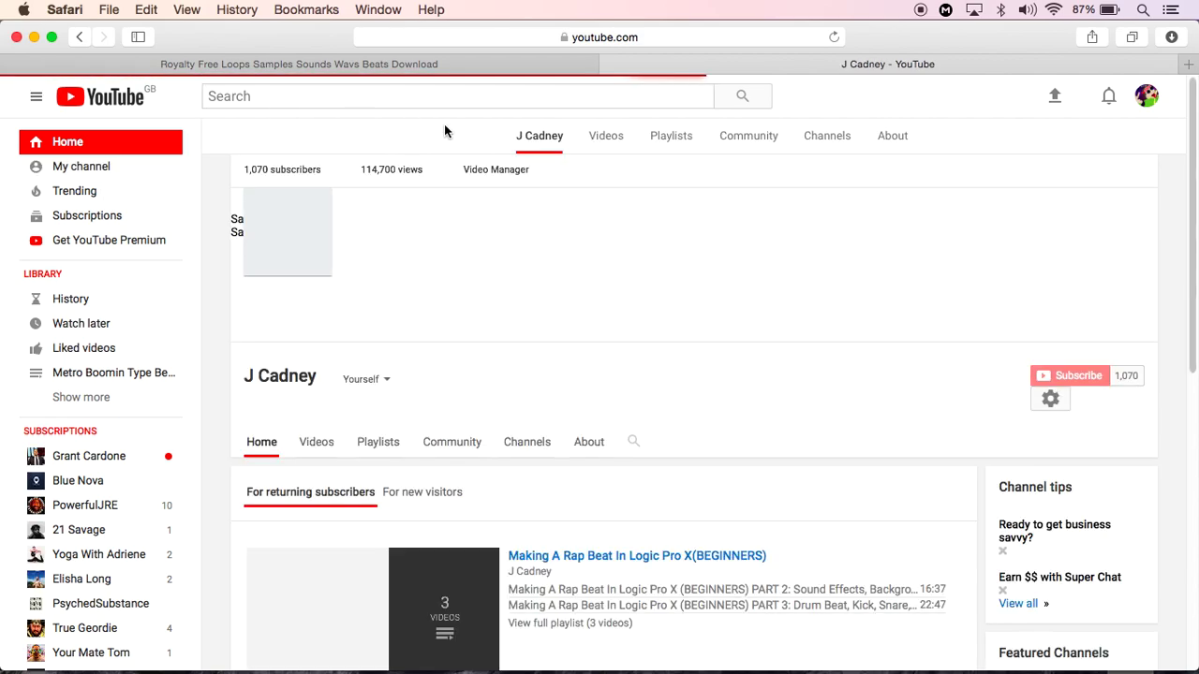
scroll(487, 150, down, 1)
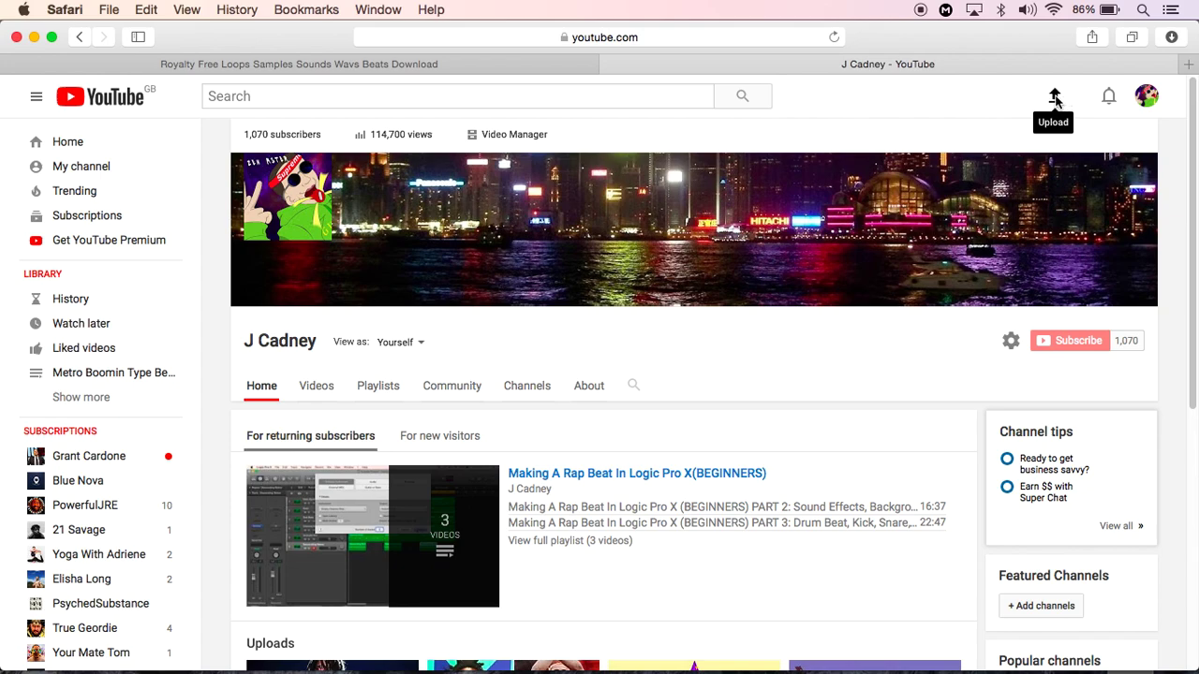
click(1055, 98)
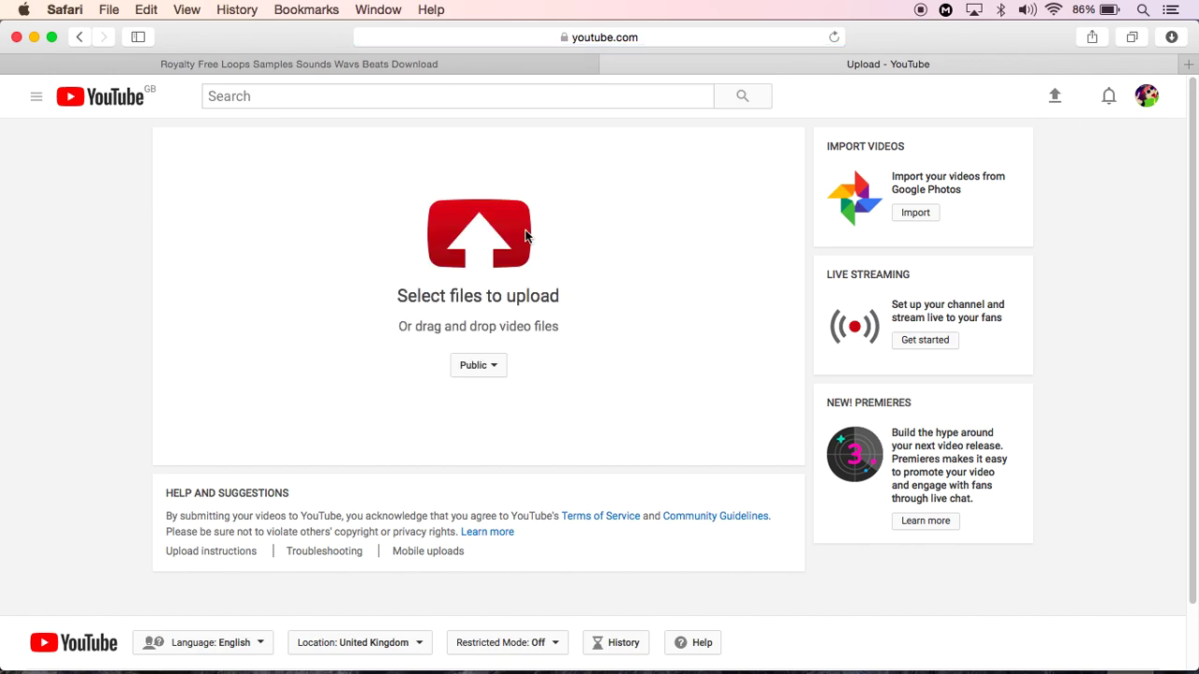
Take Safari out of full screen and place it beside iMovie's Theater, showing My Movie 39's export progress
drag(864, 36, 1198, 64)
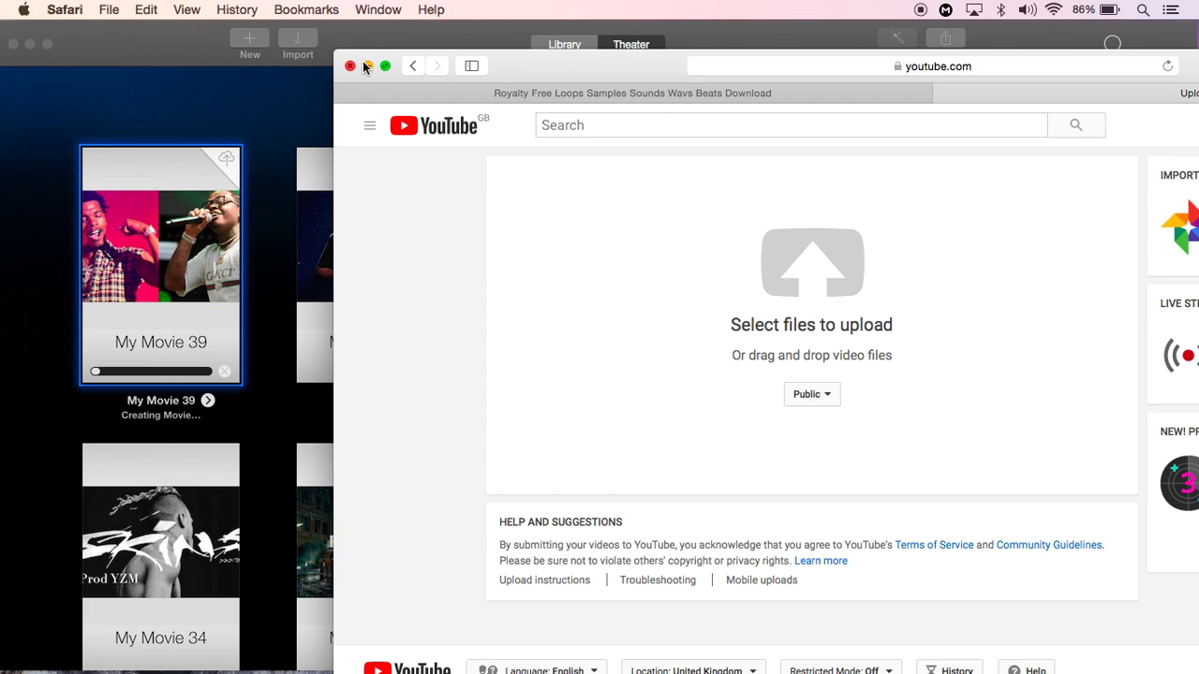
drag(359, 37, 1197, 371)
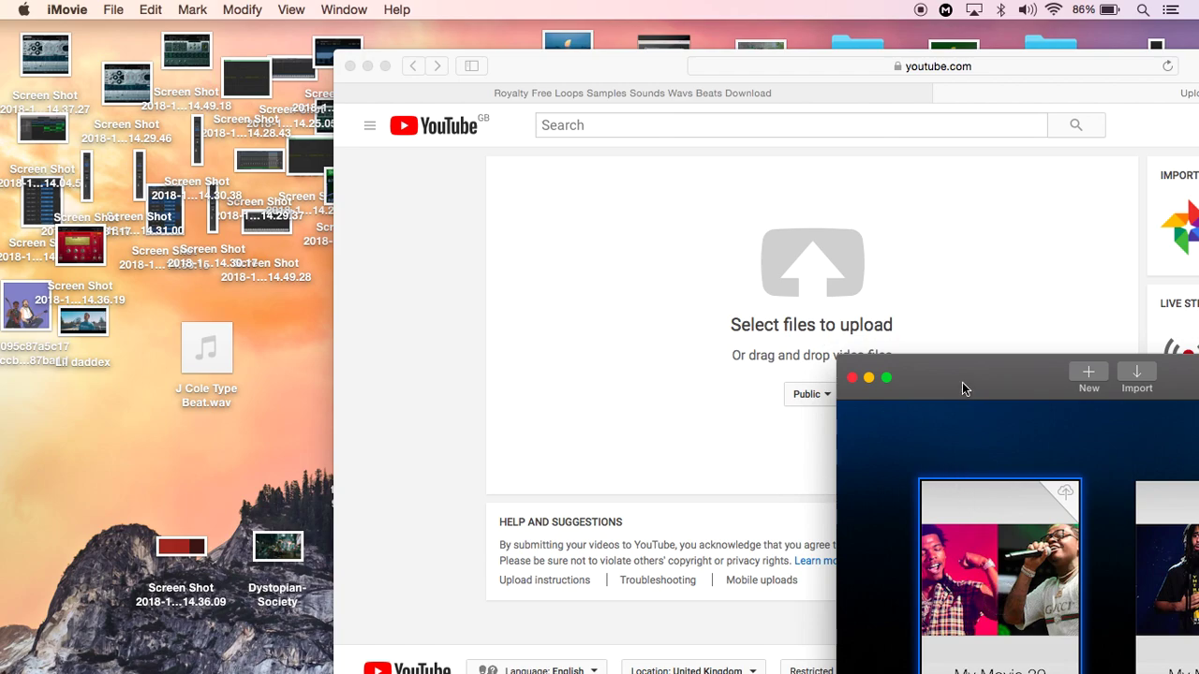
drag(962, 382, 885, 217)
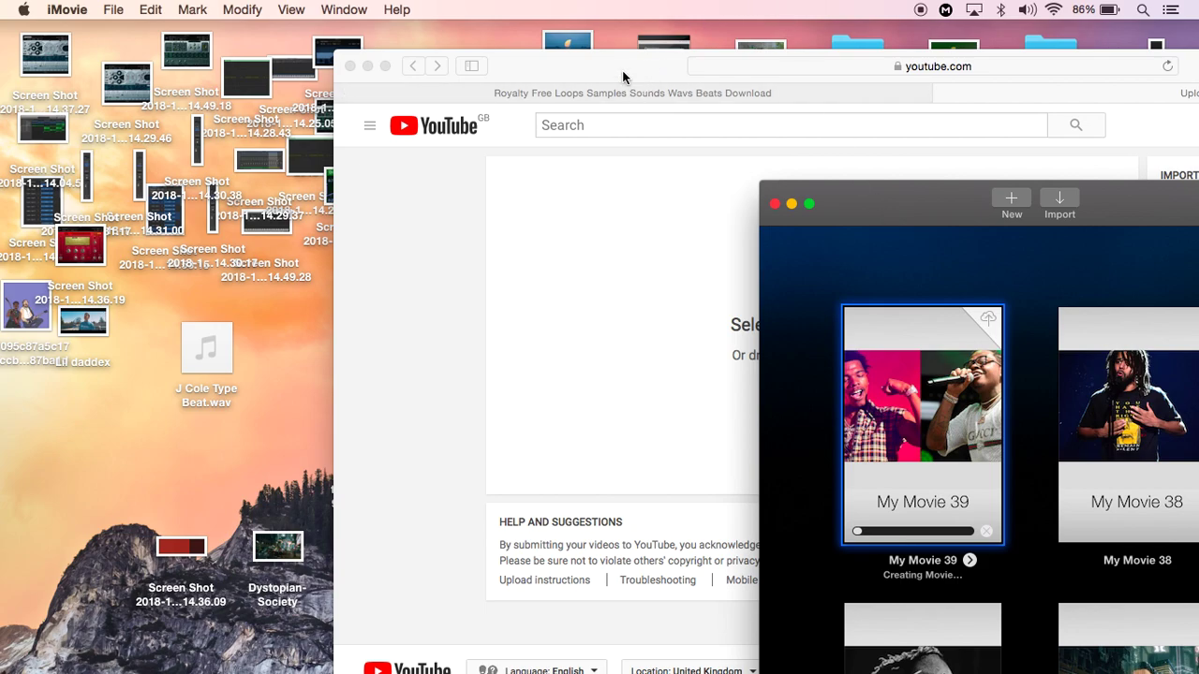
drag(622, 77, 171, 7)
click(1129, 209)
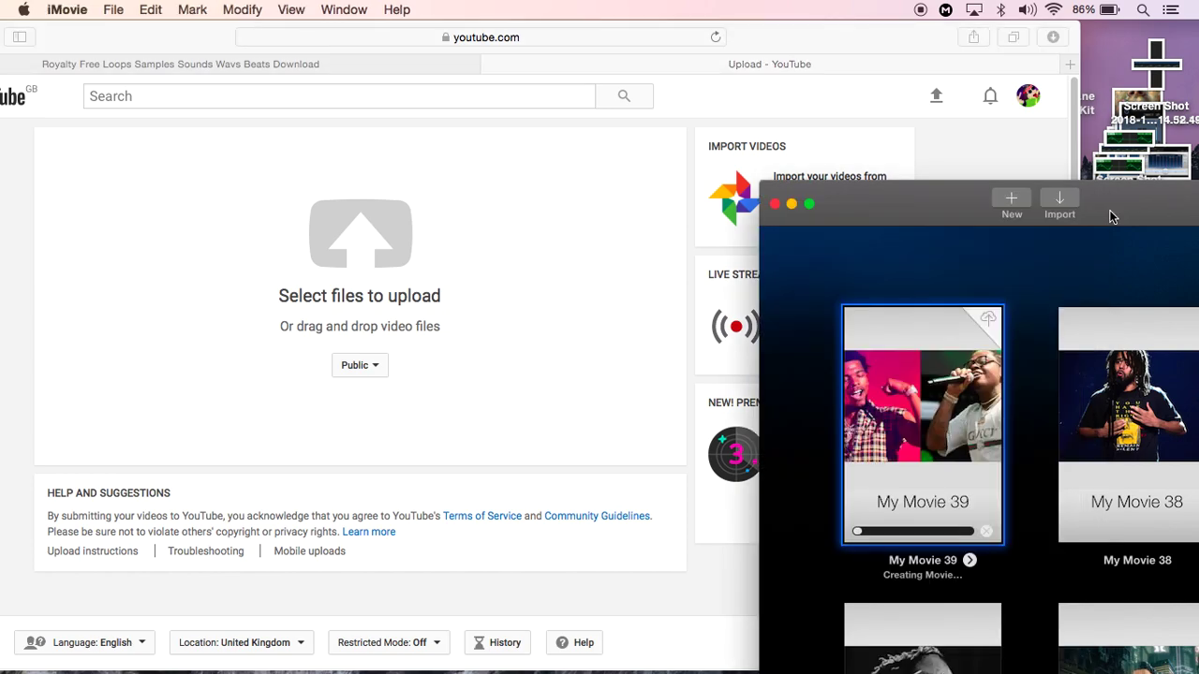
mouse_move(932, 454)
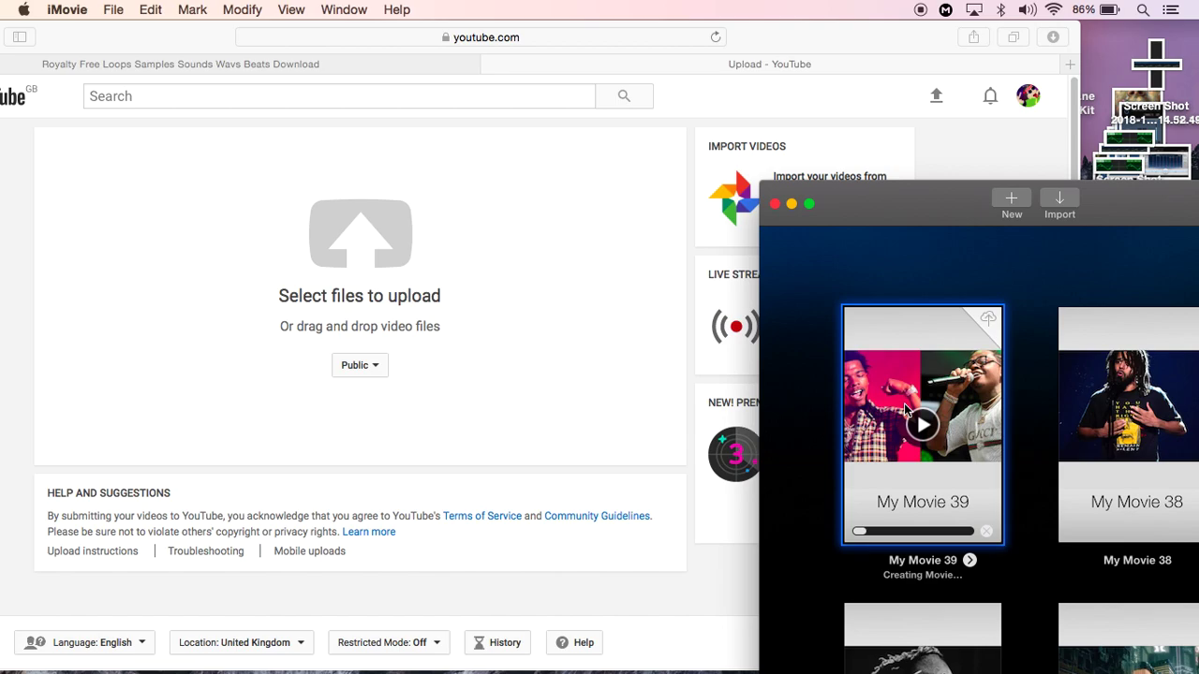
drag(893, 200, 937, 252)
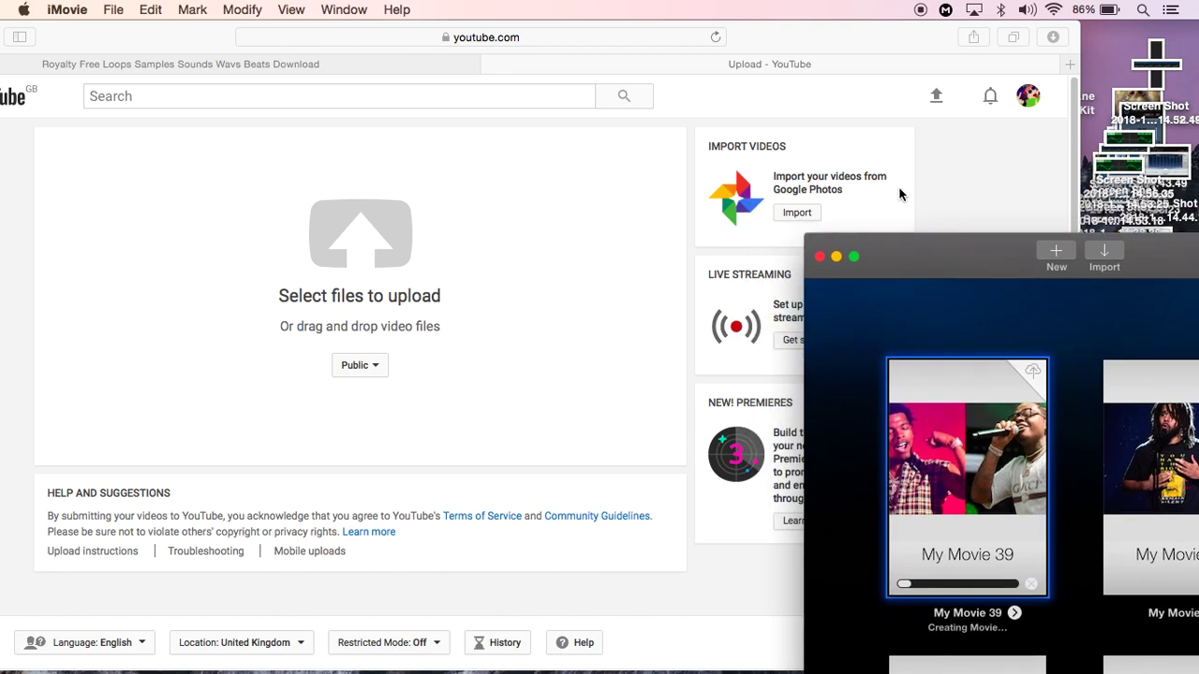
click(804, 39)
click(1137, 267)
mouse_move(1053, 655)
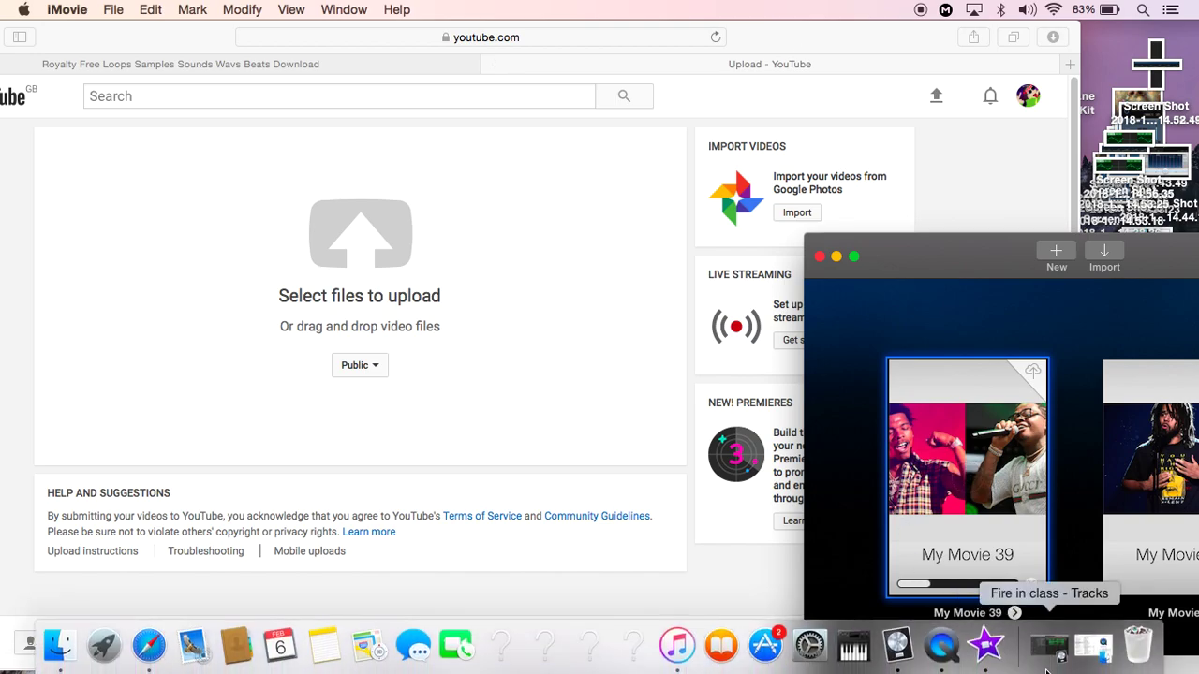